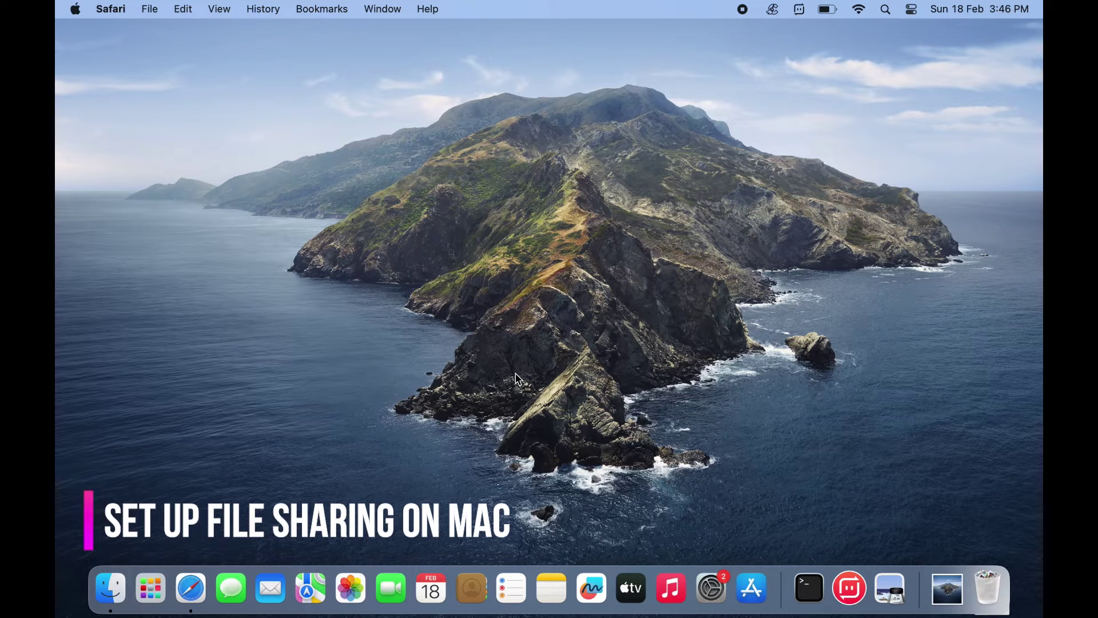
Step: Open the Mac's general sharing settings in System Settings and turn on File Sharing
click(711, 586)
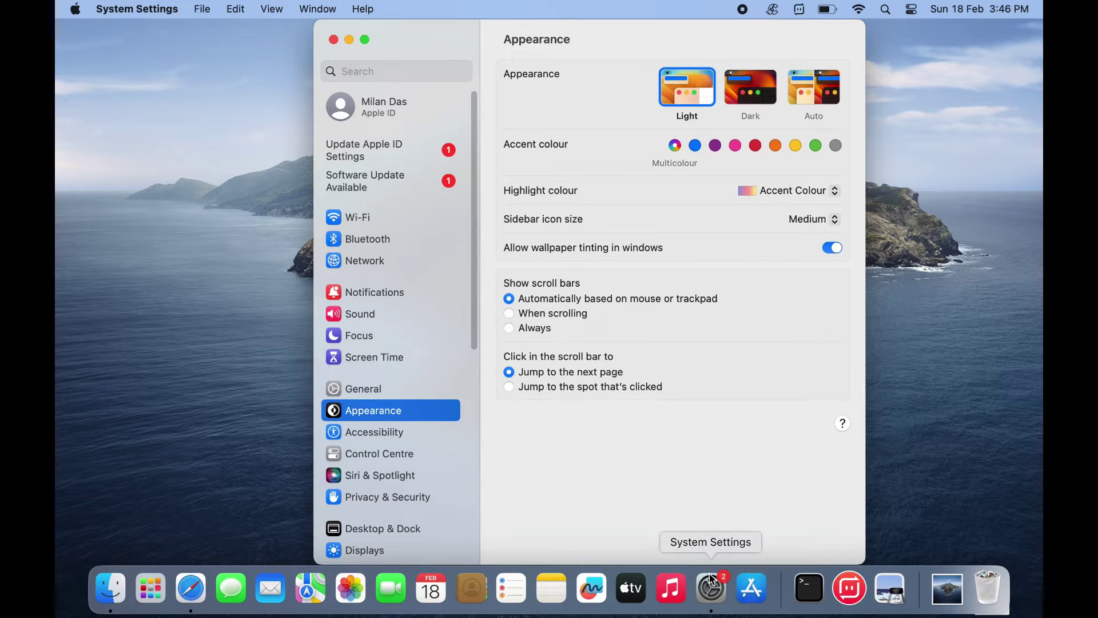
click(409, 392)
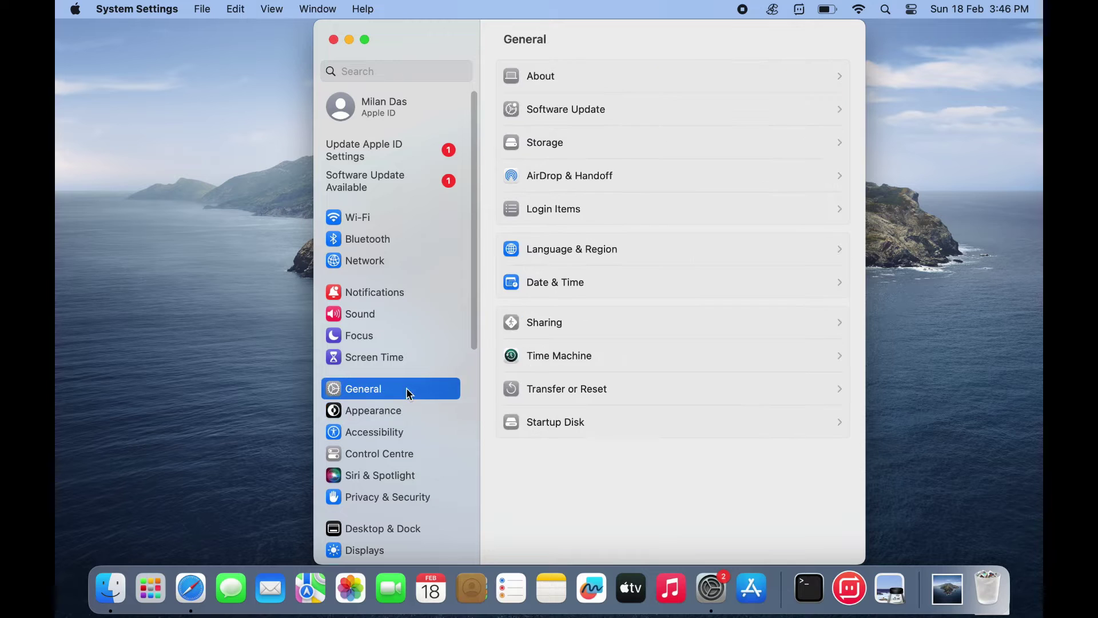
click(554, 323)
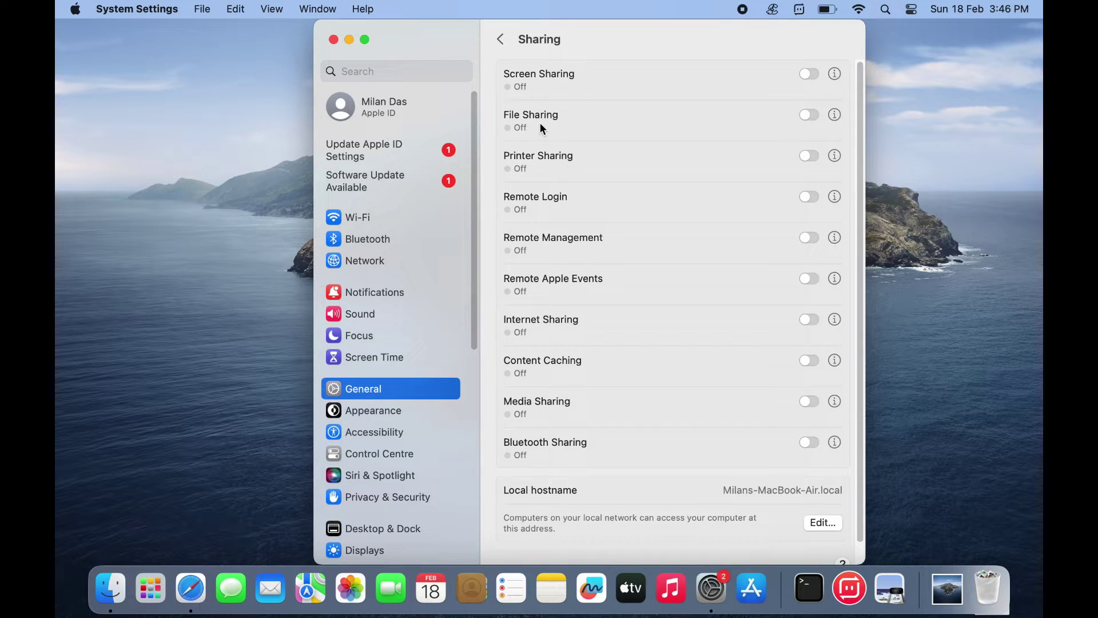
click(807, 116)
Step: Enable Windows file sharing over SMB for the user's account in the File Sharing options, authenticating with the account password
click(835, 116)
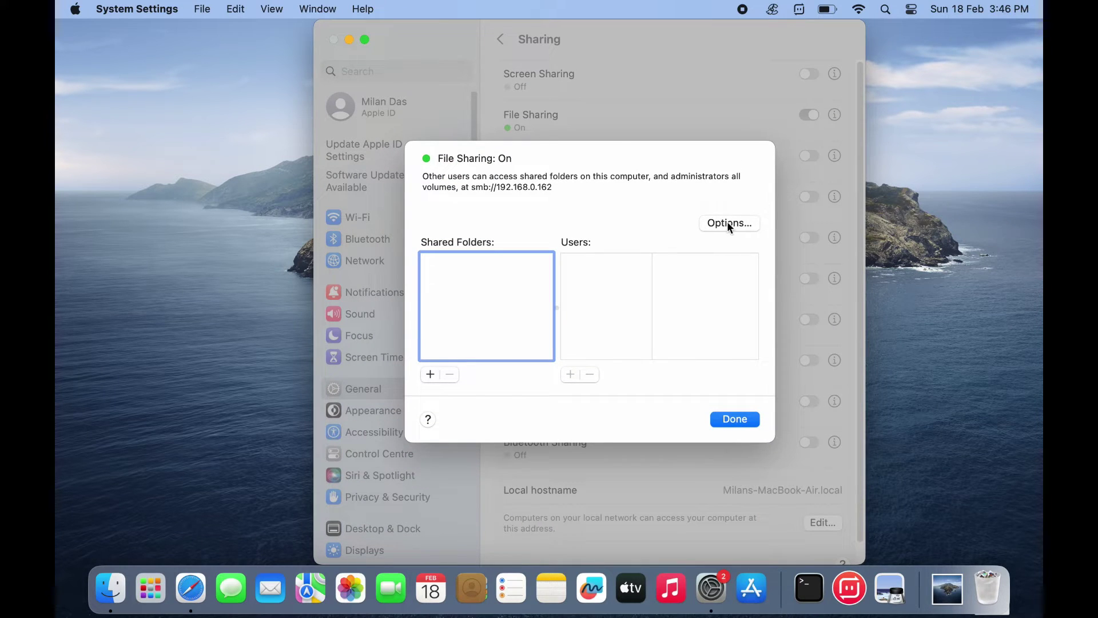
click(729, 225)
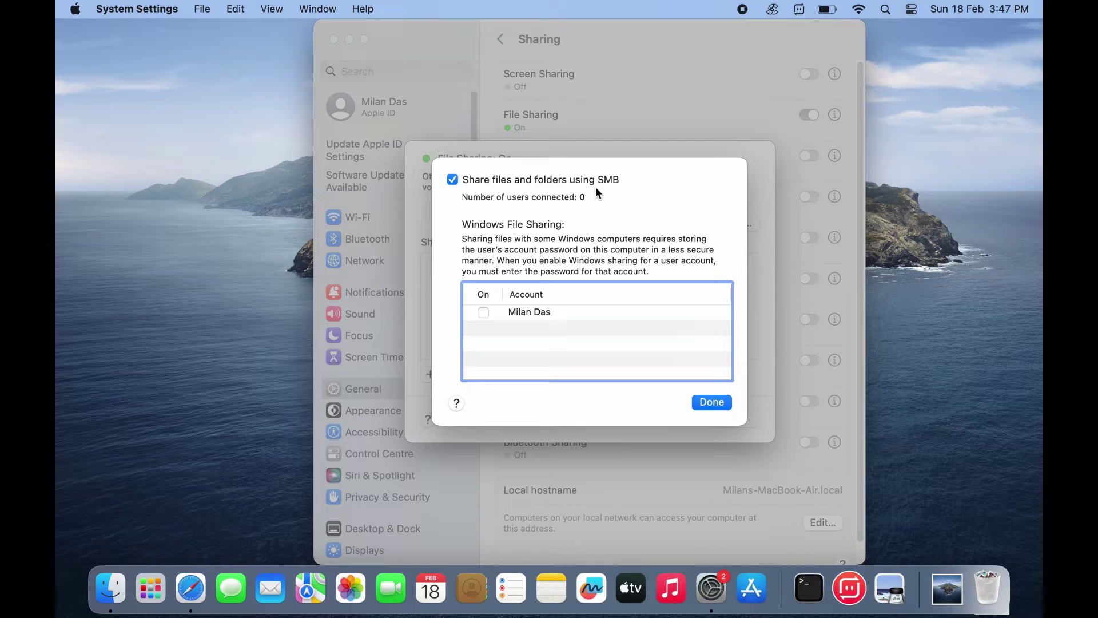
click(485, 311)
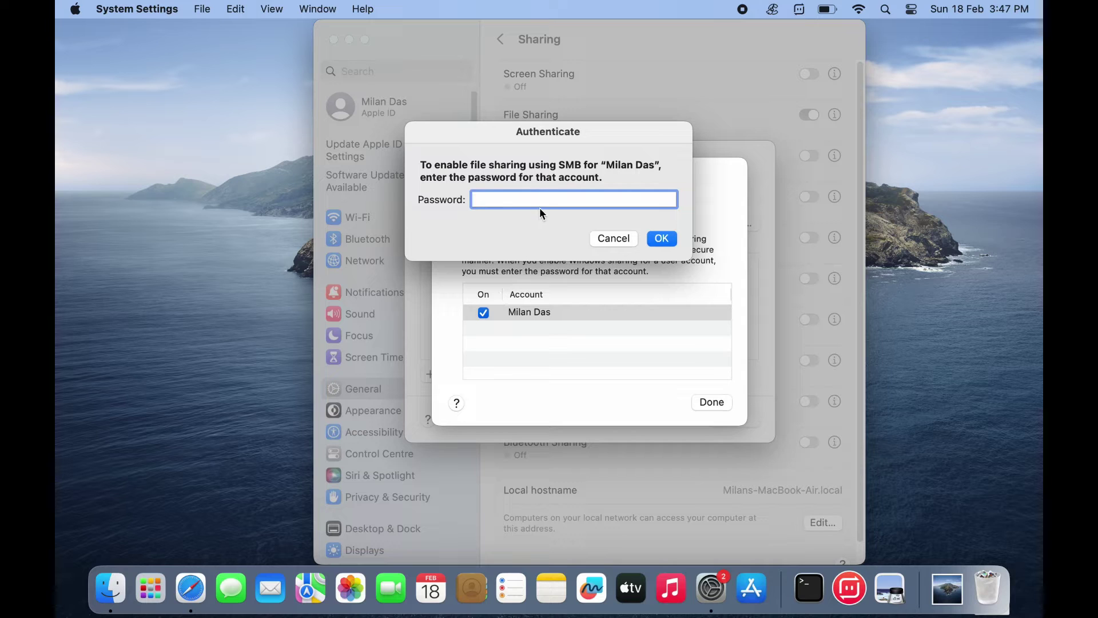
text(••••••••)
click(661, 239)
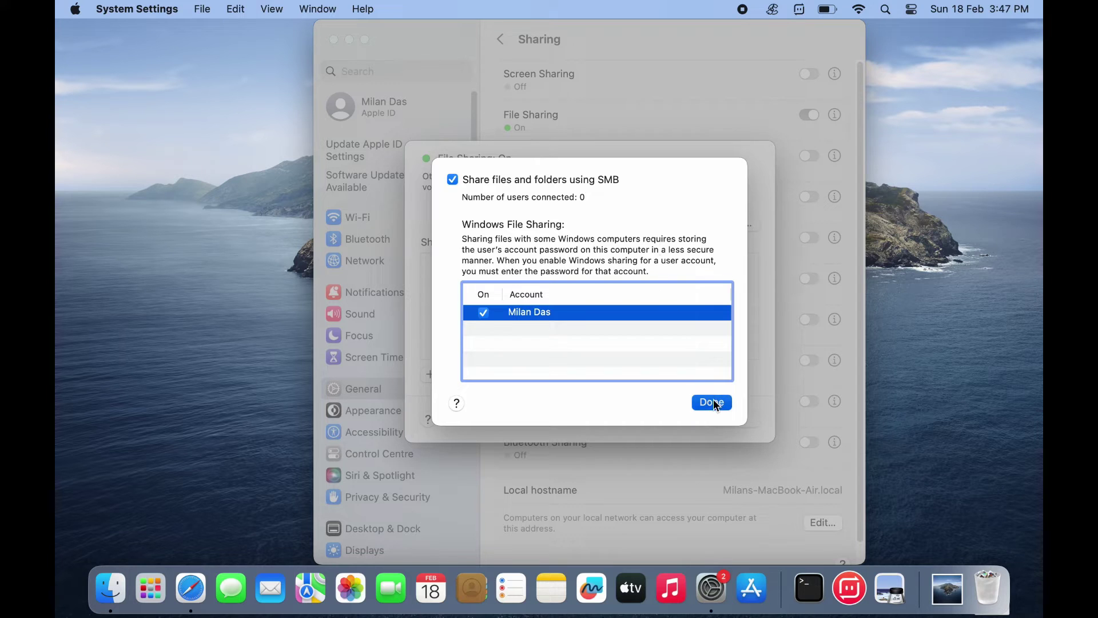
click(712, 402)
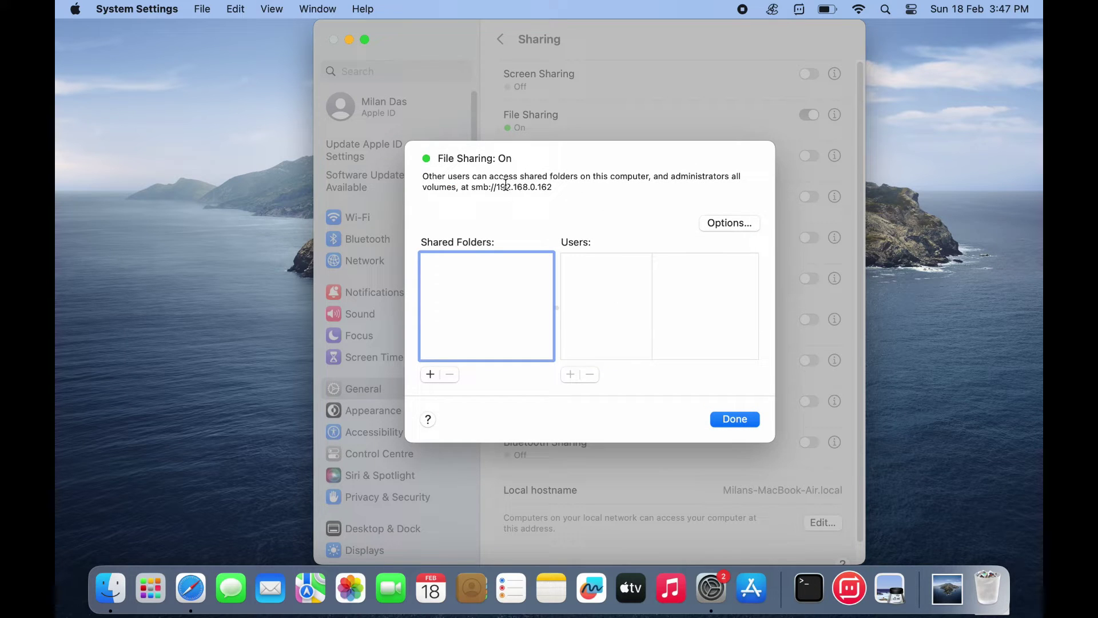
Step: Highlight the Mac's IP address in the File Sharing details, and close the details and the System Settings window
drag(496, 187, 544, 202)
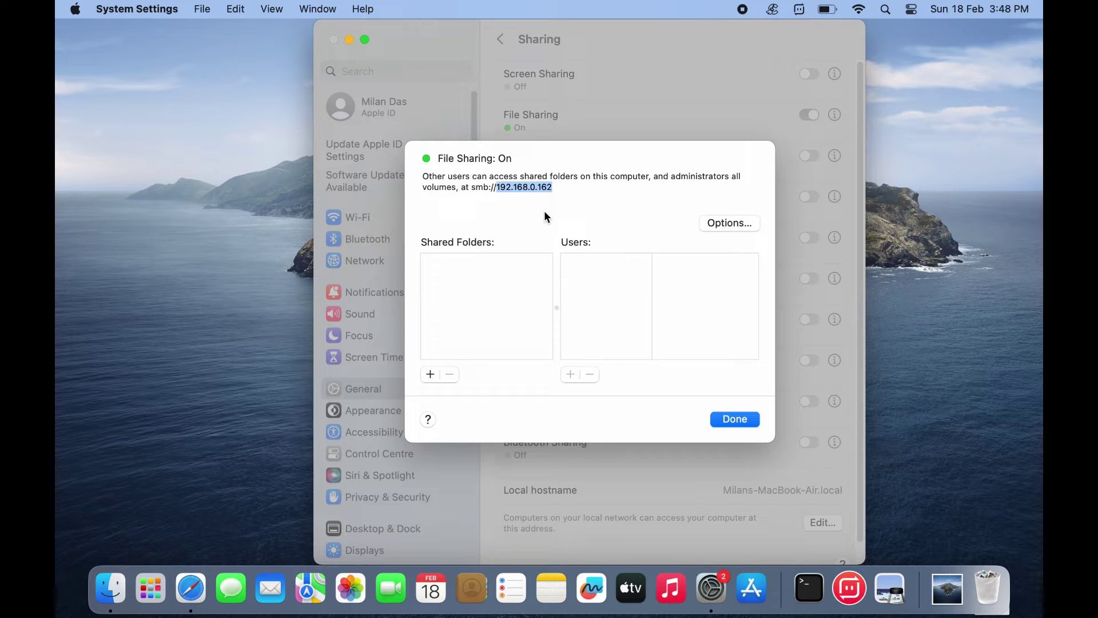
click(722, 421)
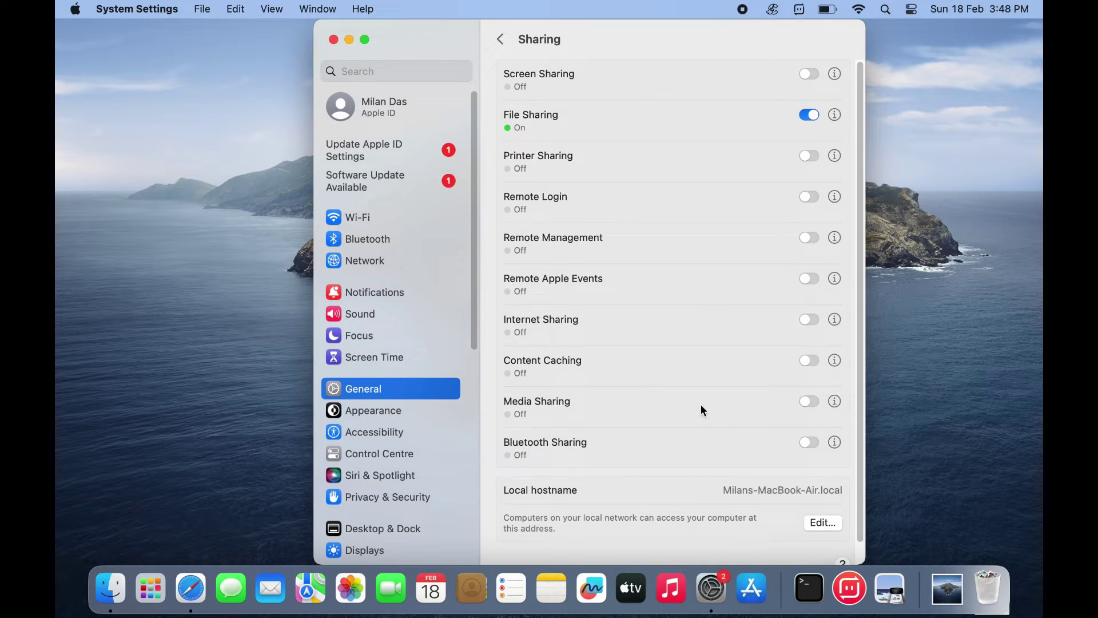
click(333, 40)
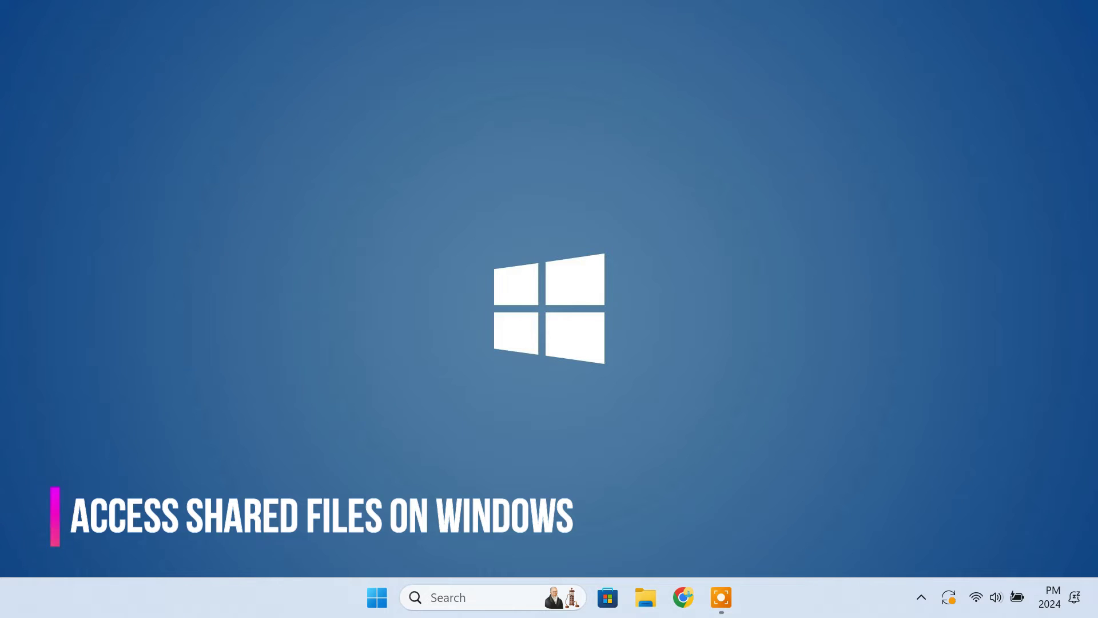
Step: Open File Explorer on the Windows PC and connect to the Mac's network address \\192.168.0.162
click(645, 597)
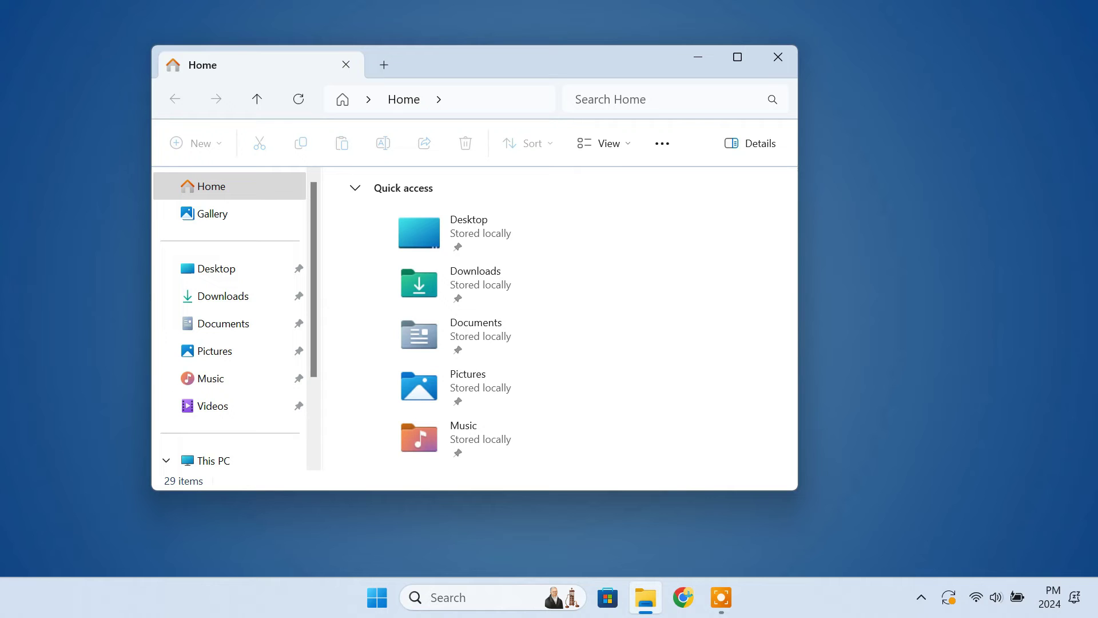
key(alt+d)
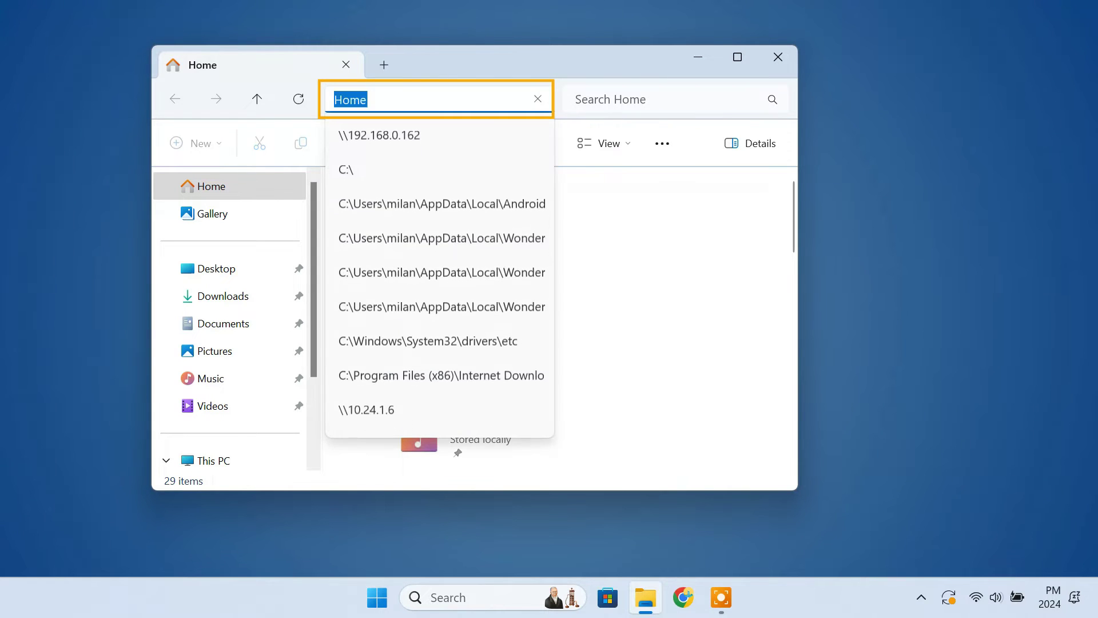
text(\192.168.0.162)
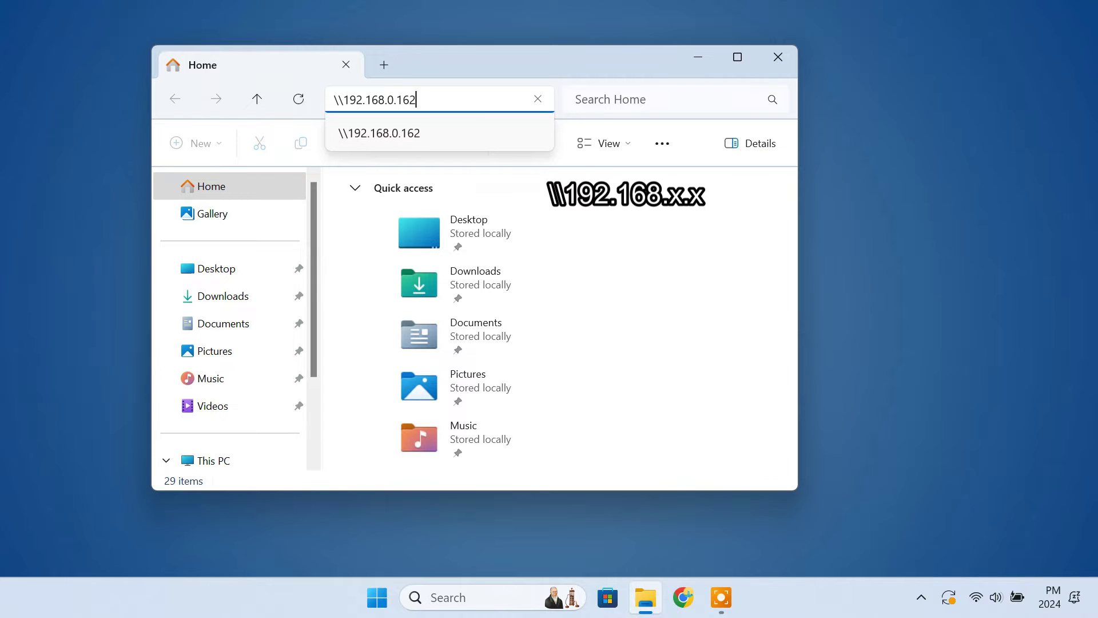
key(Return)
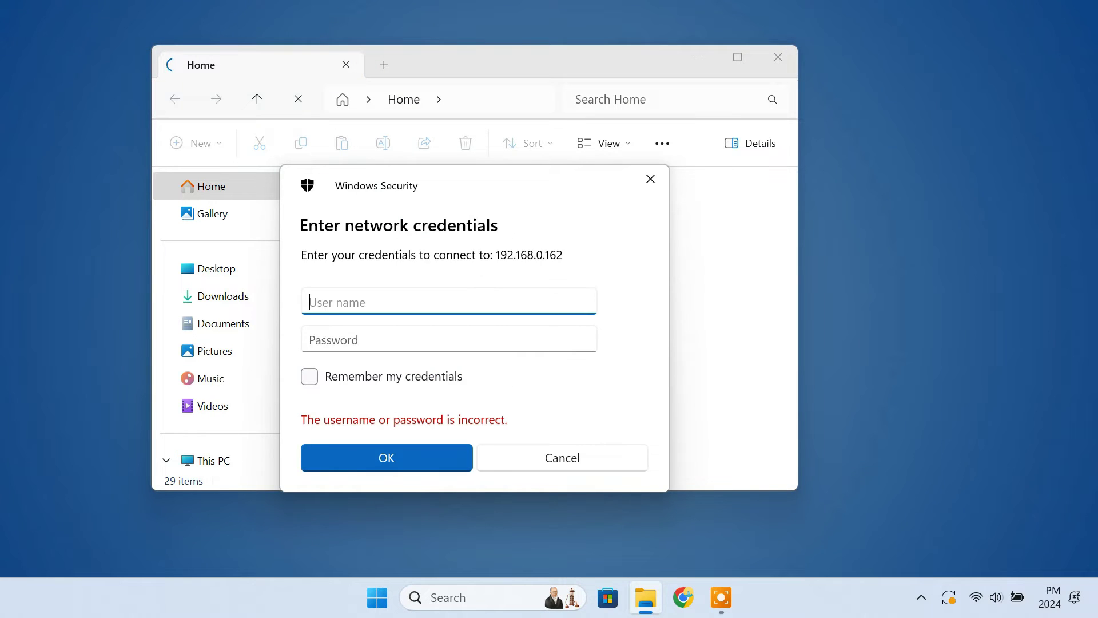
Step: Sign in to the Mac share with the Mac account's user name and password
text(milandas)
key(Tab)
text(********)
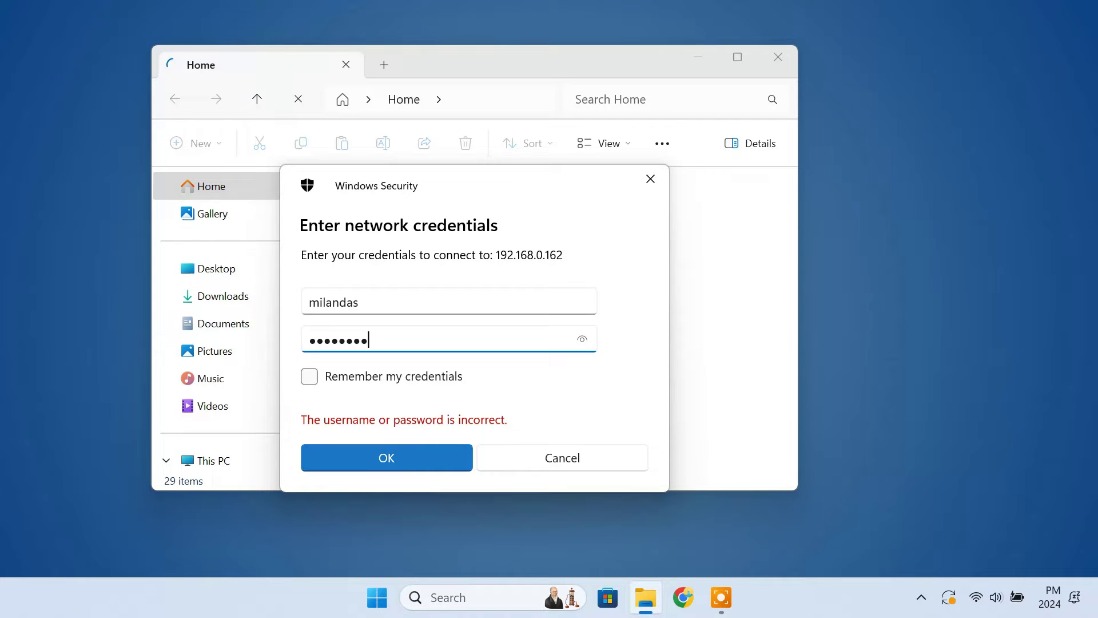
key(Return)
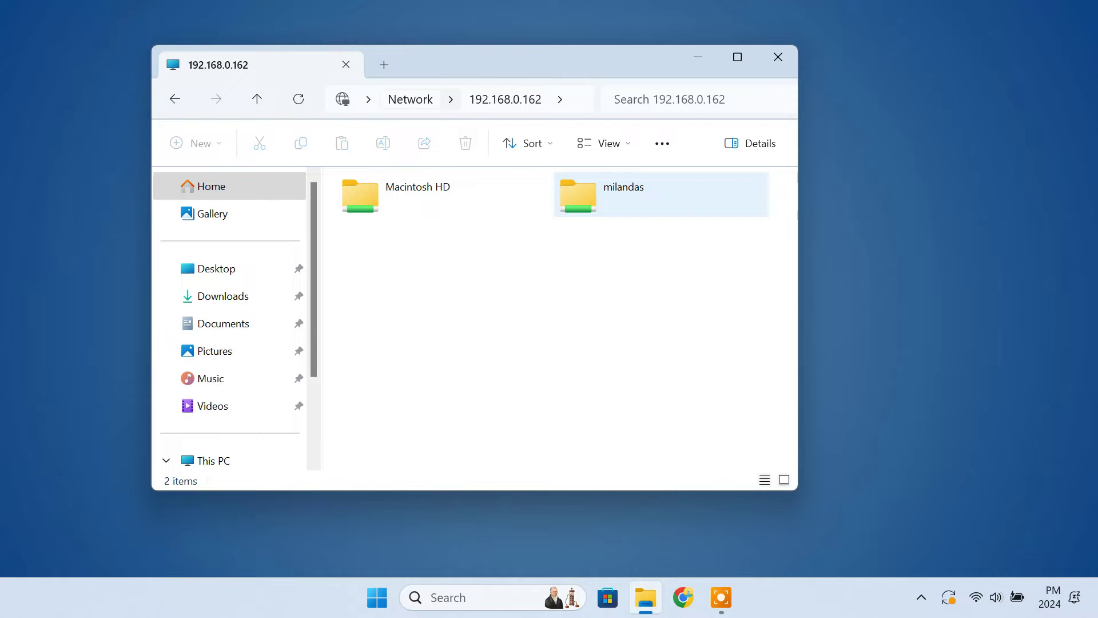
Step: Copy the Extraction 2 video from the Movies folder of the shared Mac home folder into the PC's Downloads folder
double_click(625, 188)
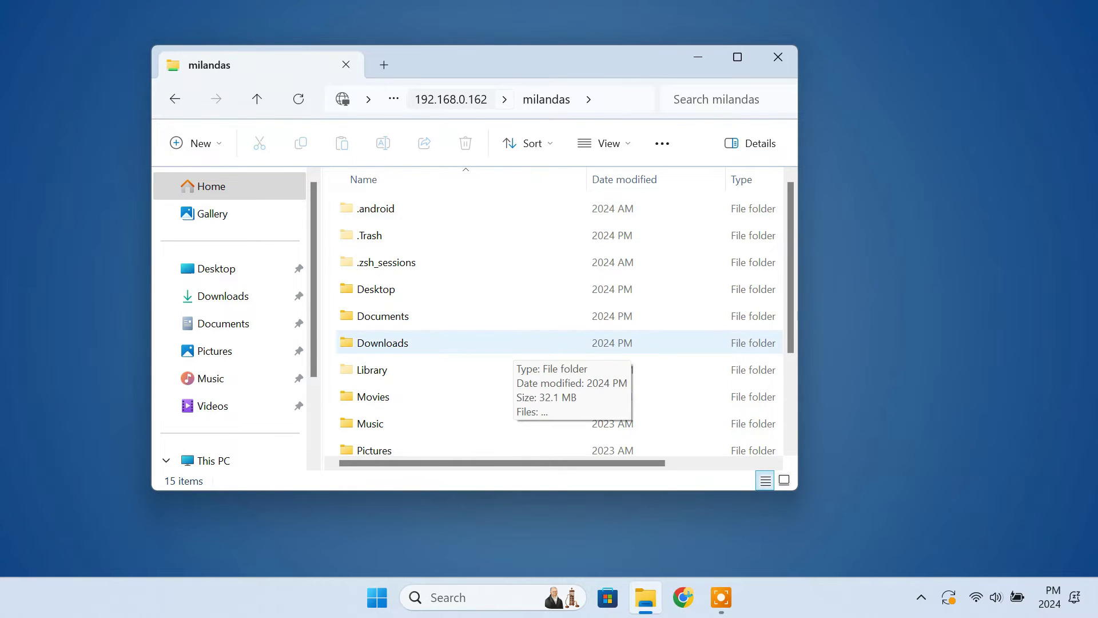
double_click(401, 396)
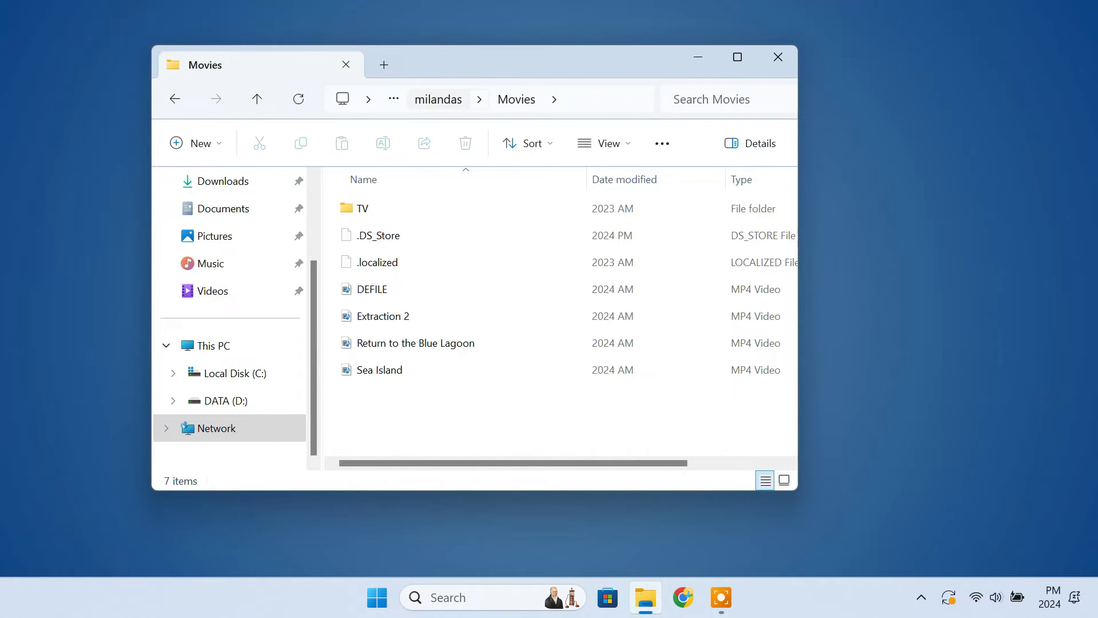
right_click(417, 316)
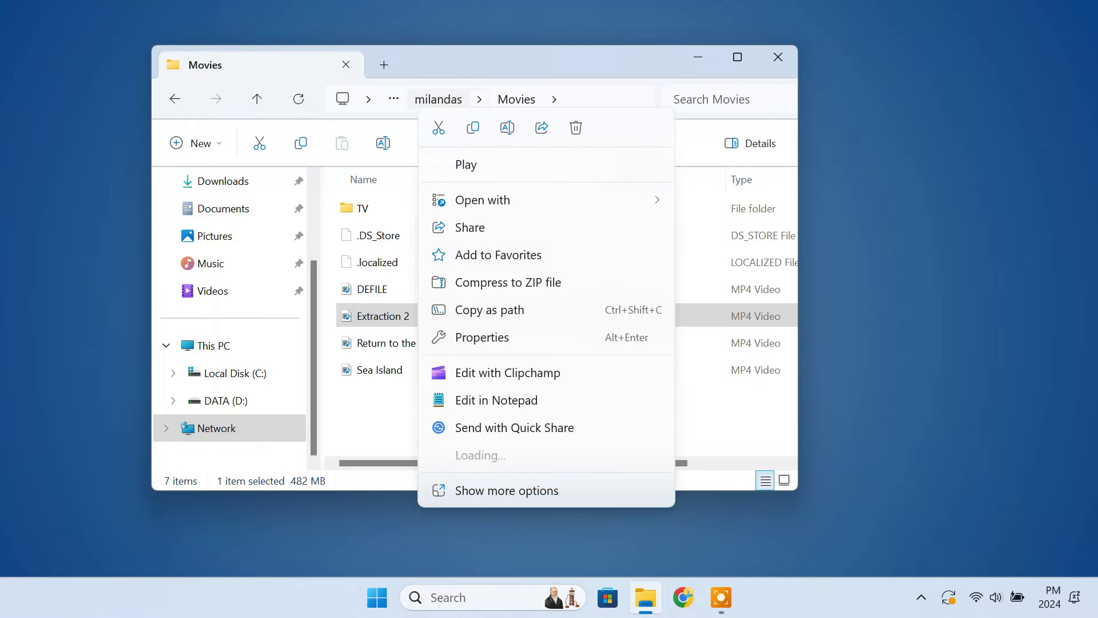
click(472, 127)
click(223, 181)
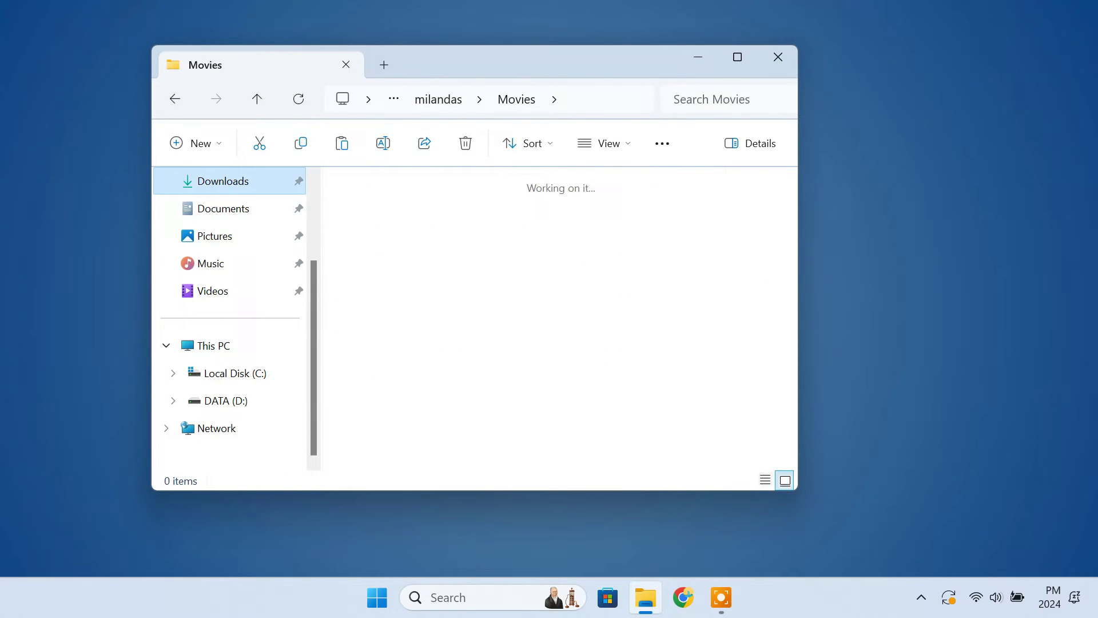
right_click(417, 350)
click(434, 338)
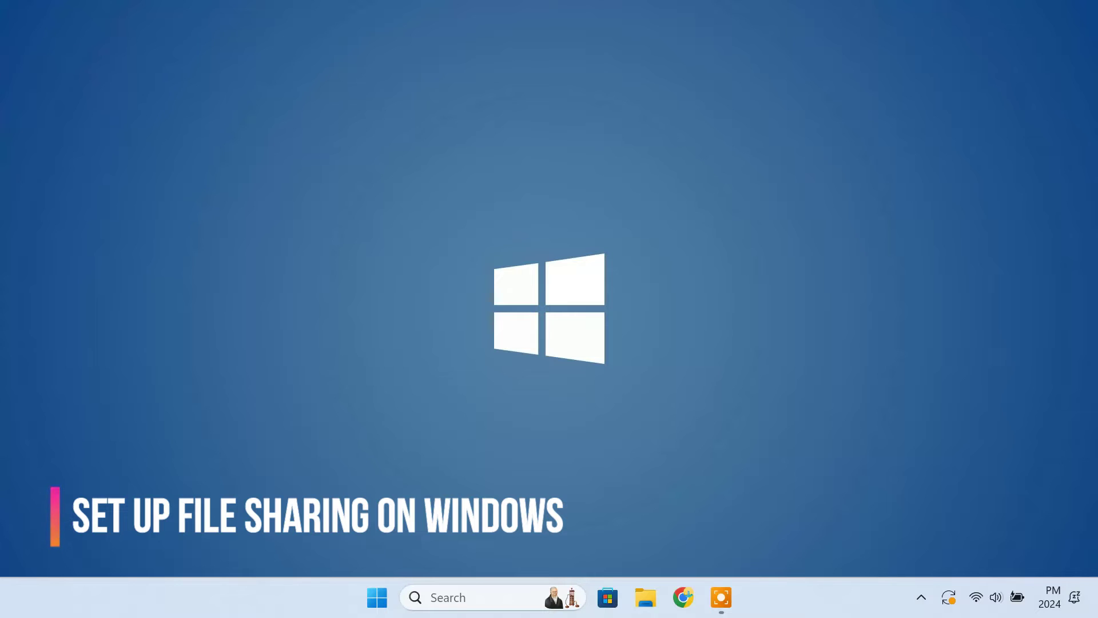
Step: Set the network profile type of the connected Wi-Fi network to Private network in Windows Settings
key(super+e)
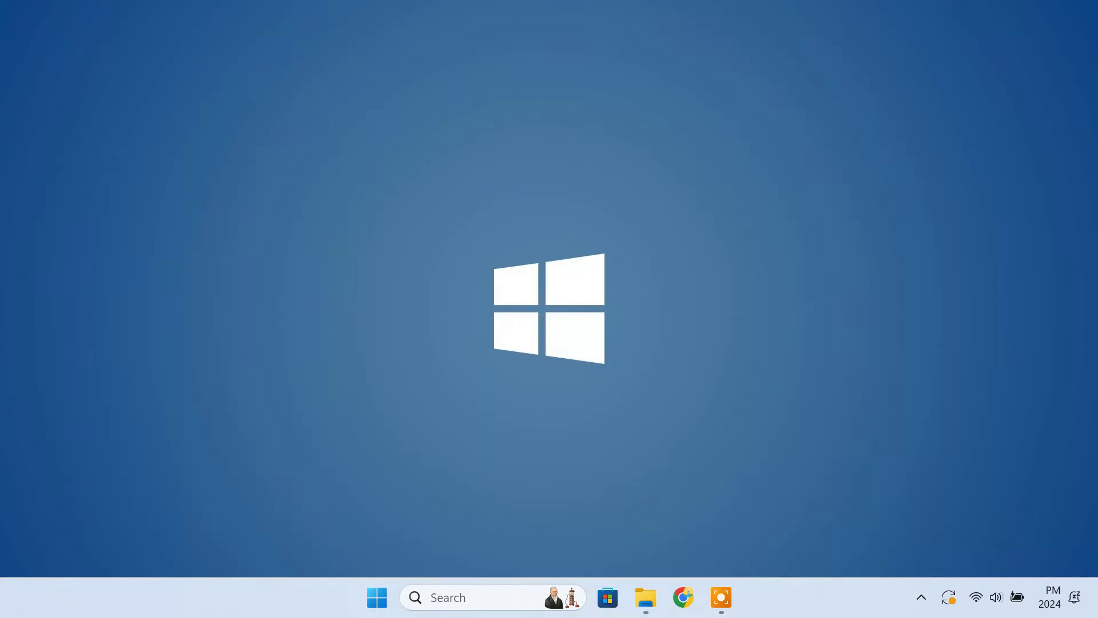
key(super)
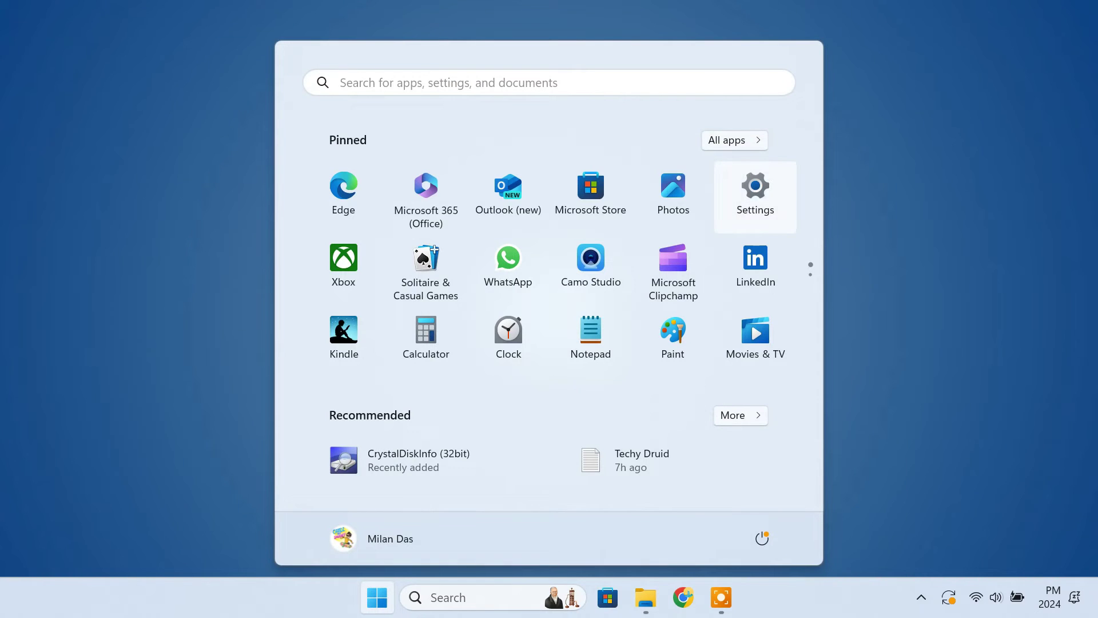
click(755, 196)
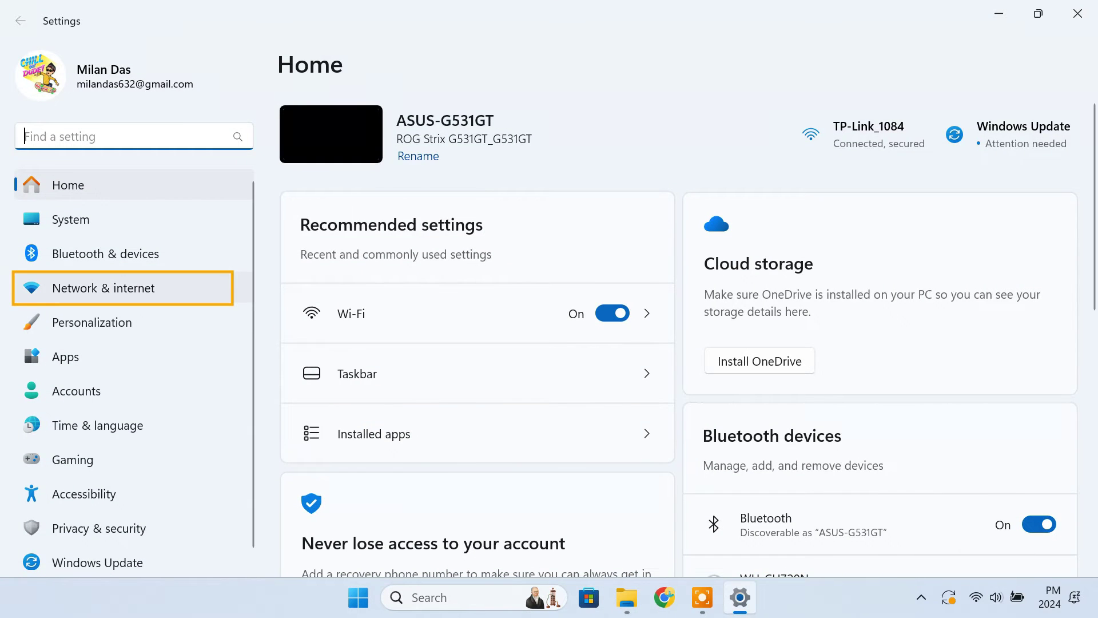
click(103, 288)
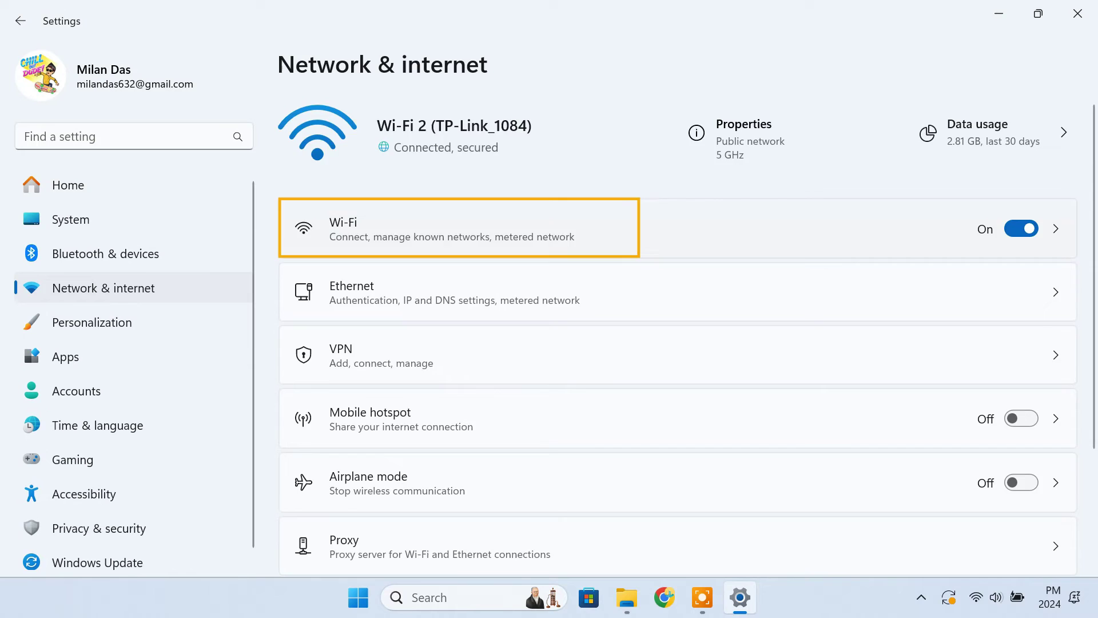
click(458, 229)
click(459, 188)
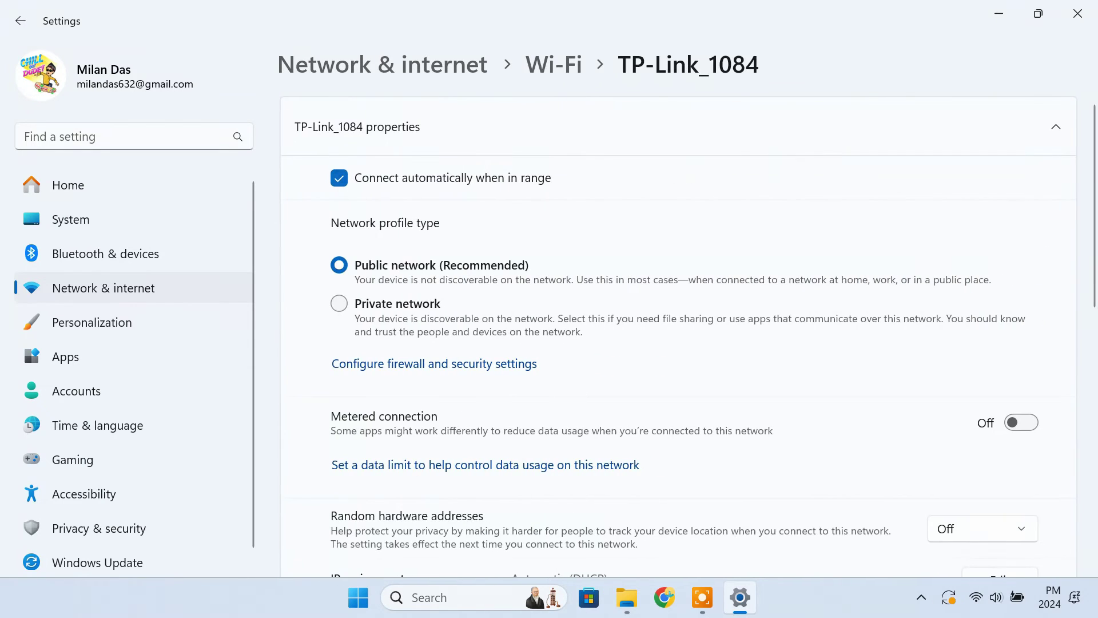
click(339, 303)
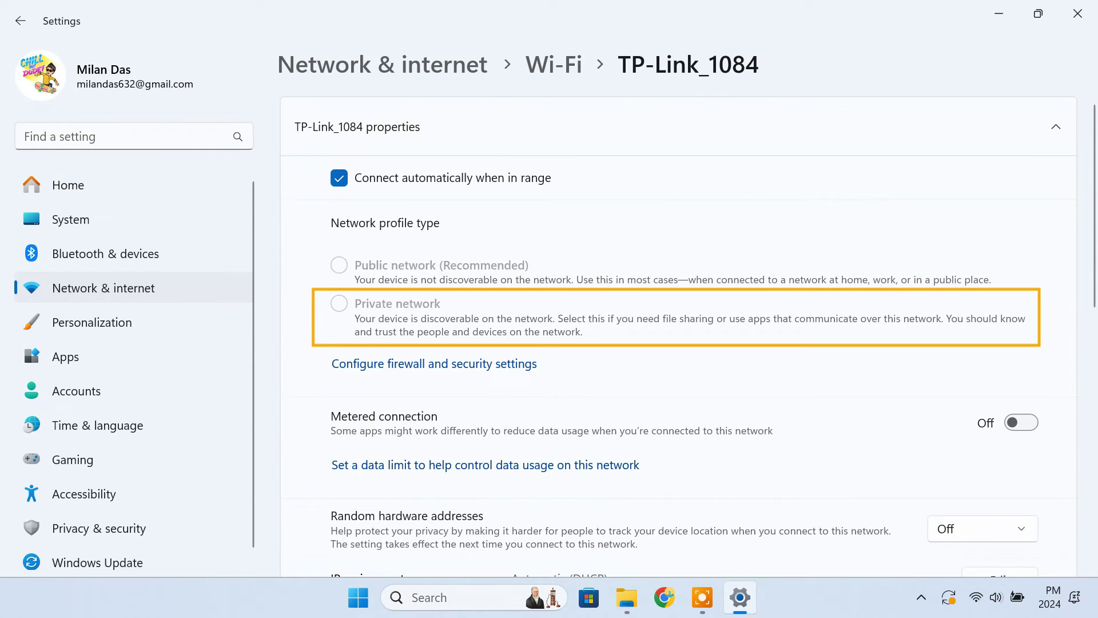
Step: Turn on File and printer sharing for private networks in the advanced sharing settings
click(103, 289)
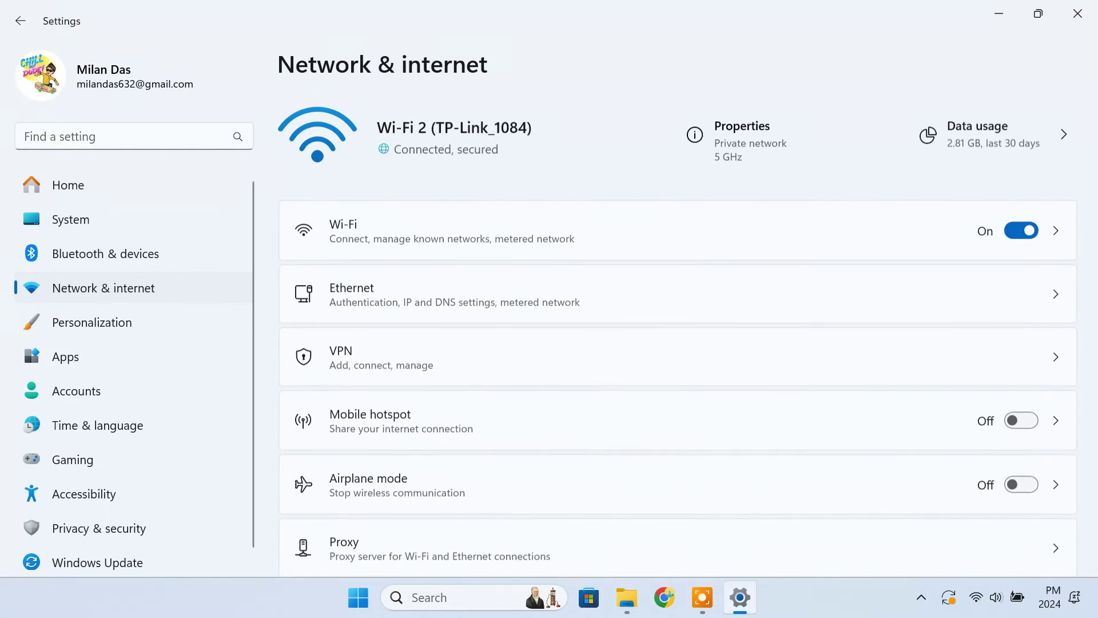
scroll(458, 450, down, 3)
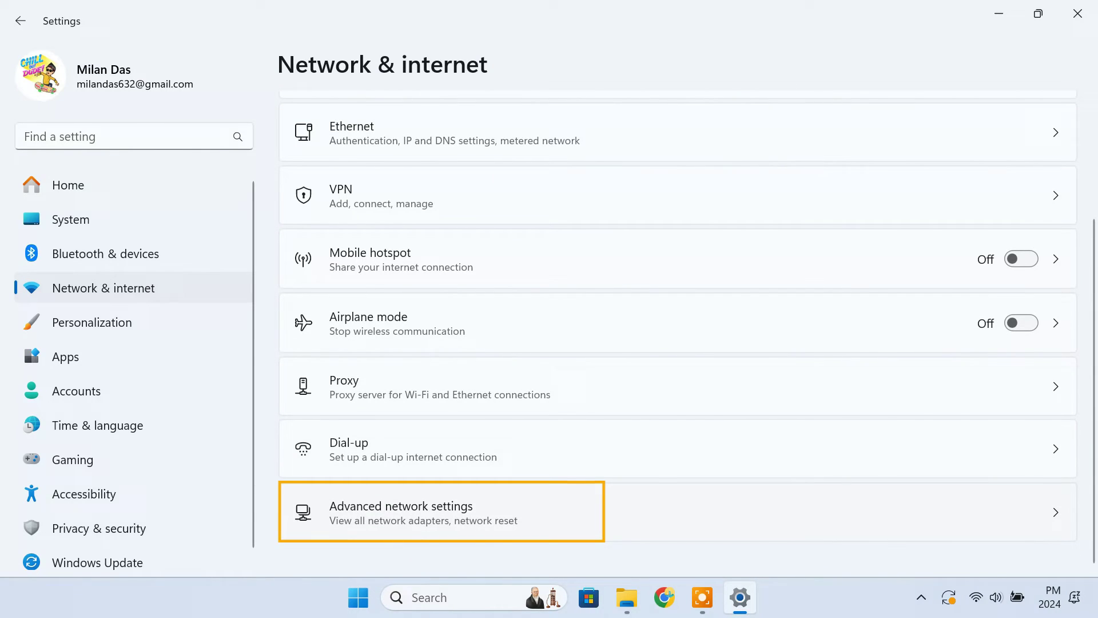
click(423, 512)
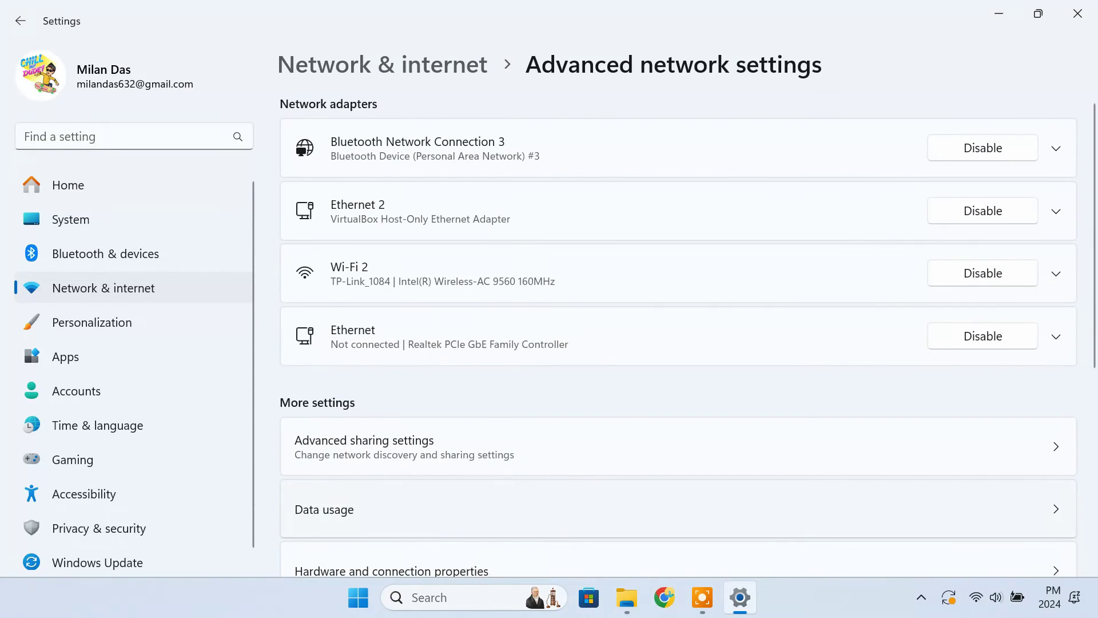
click(423, 447)
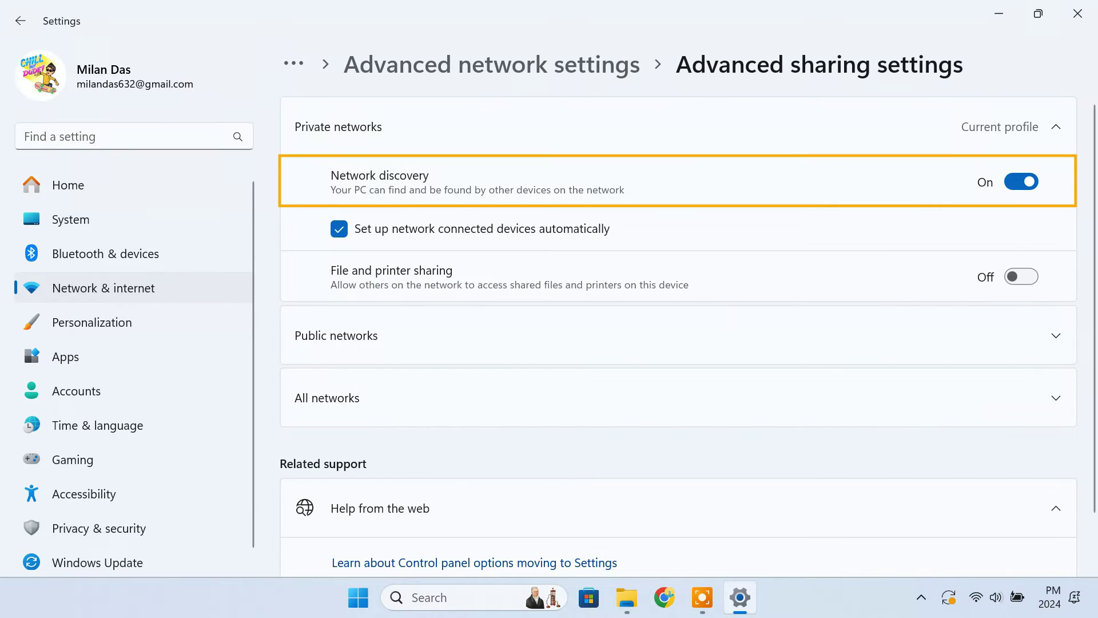
click(1022, 277)
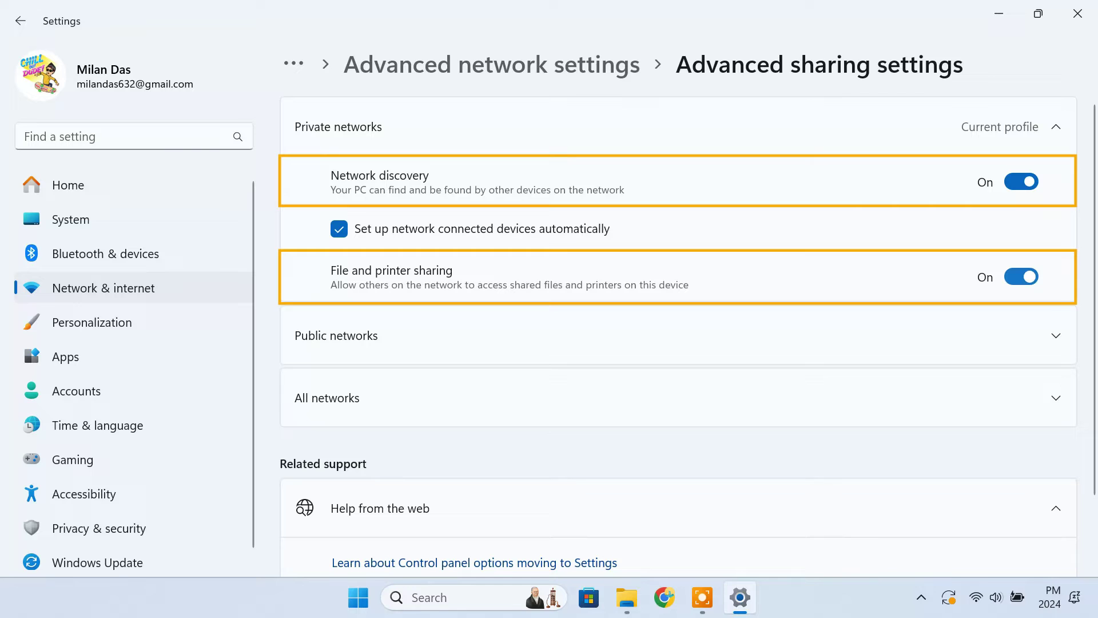
Step: Turn off Password protected sharing for all networks in the advanced sharing settings and close Settings
click(1056, 336)
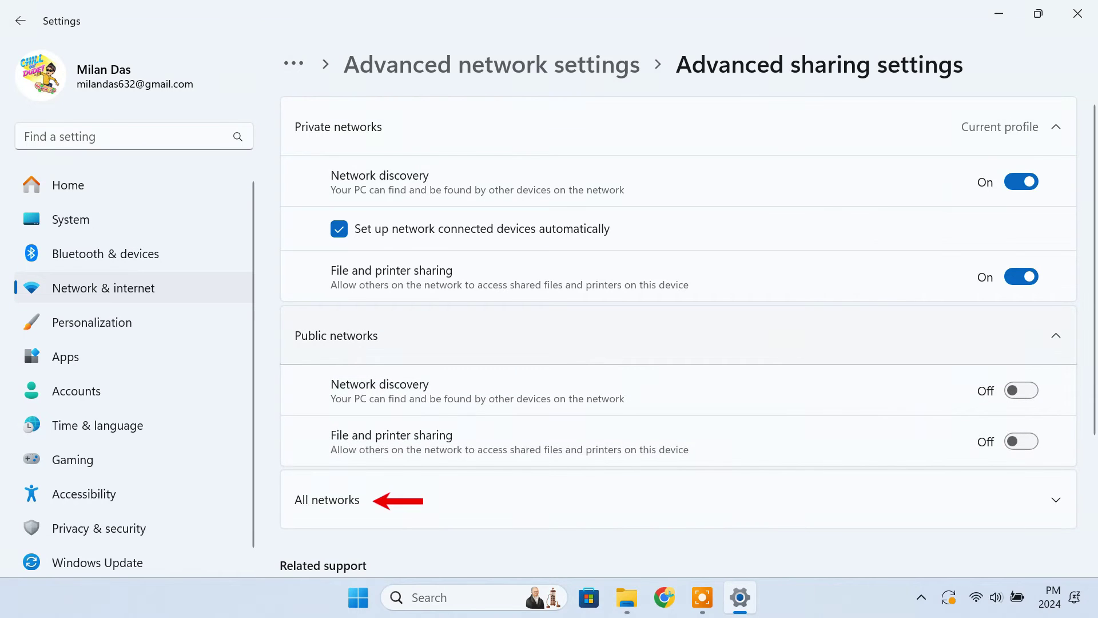
click(1056, 499)
scroll(678, 334, down, 5)
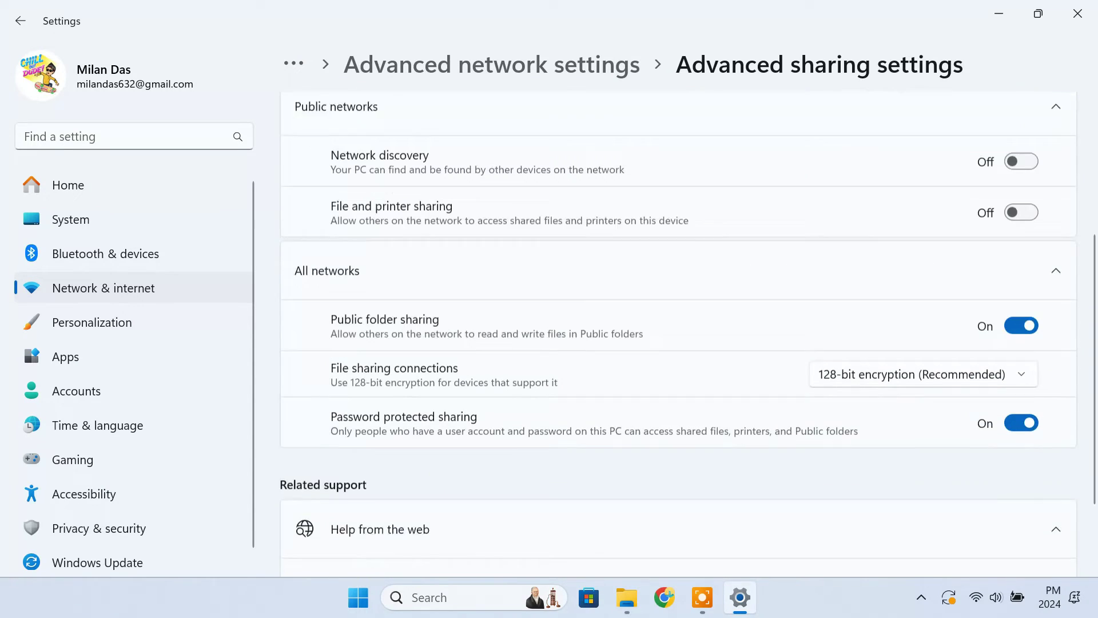
click(1022, 360)
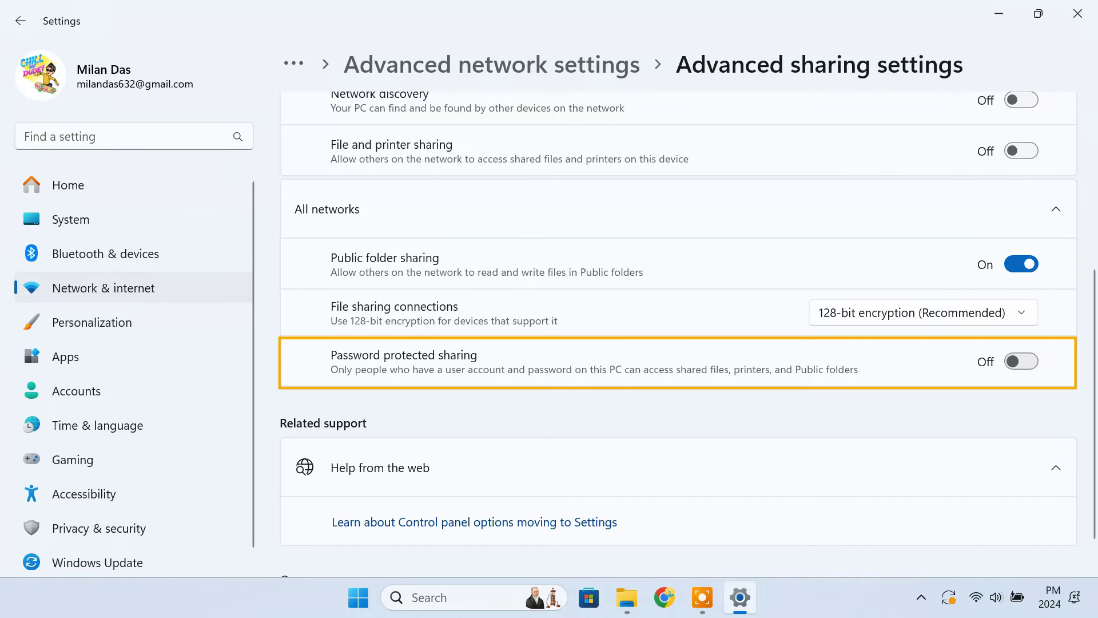
scroll(1021, 361, up, 4)
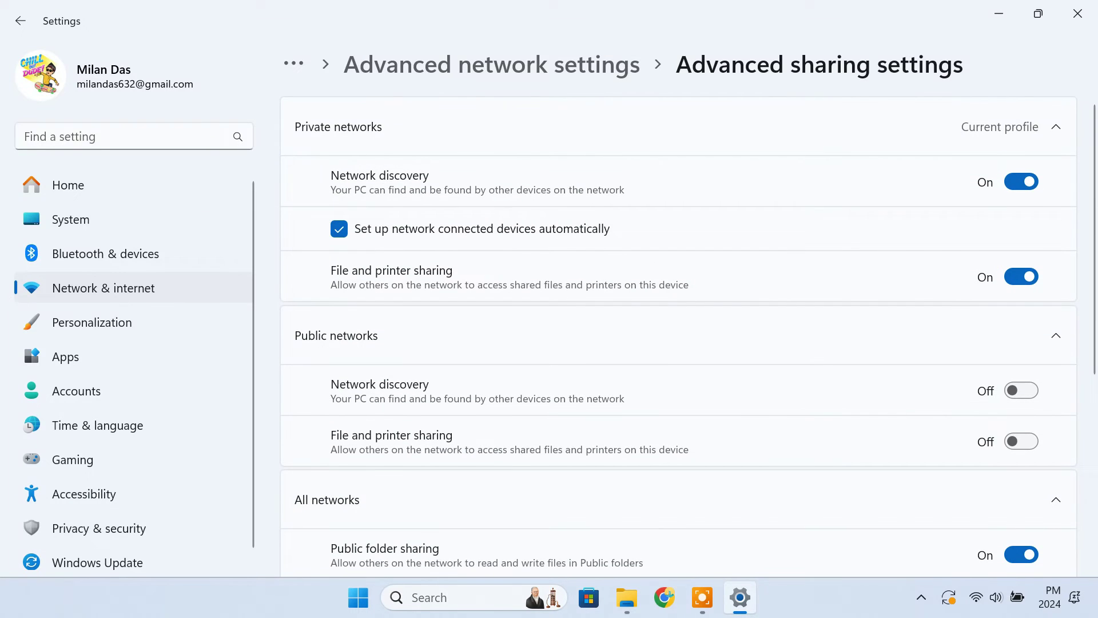
click(1077, 14)
Step: In File Explorer, open the network access sharing options for the Music folder in Downloads
click(646, 597)
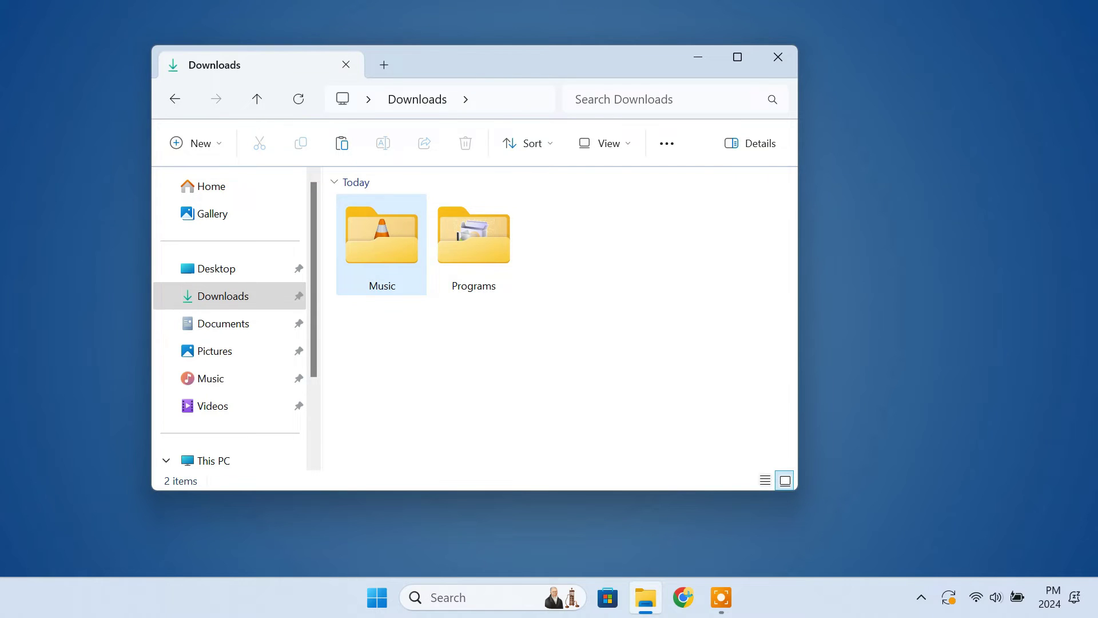
right_click(403, 247)
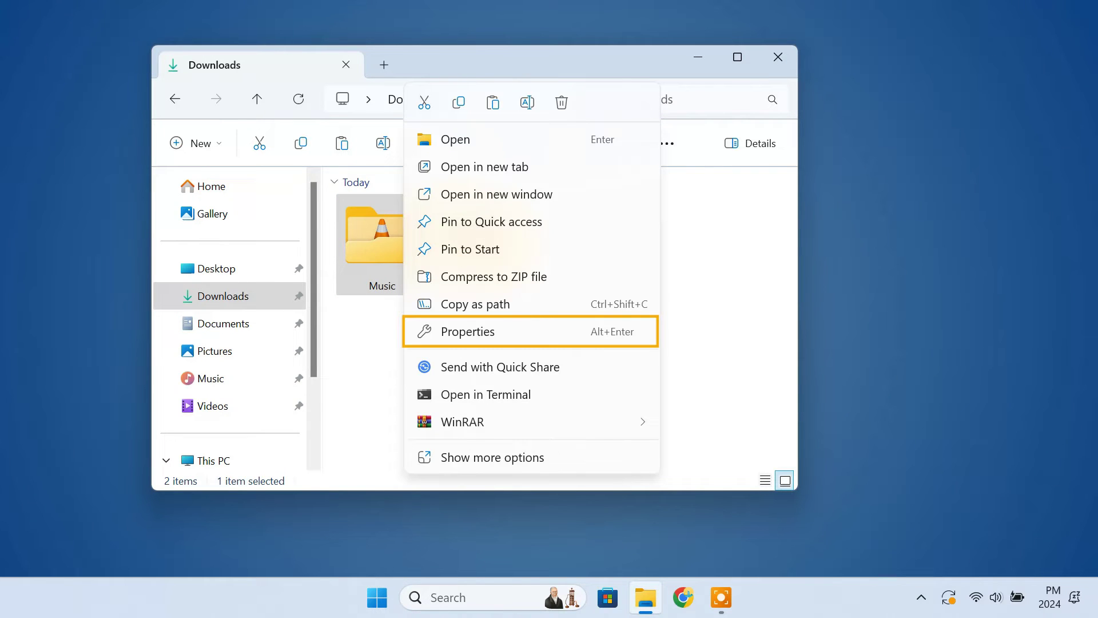
key(Return)
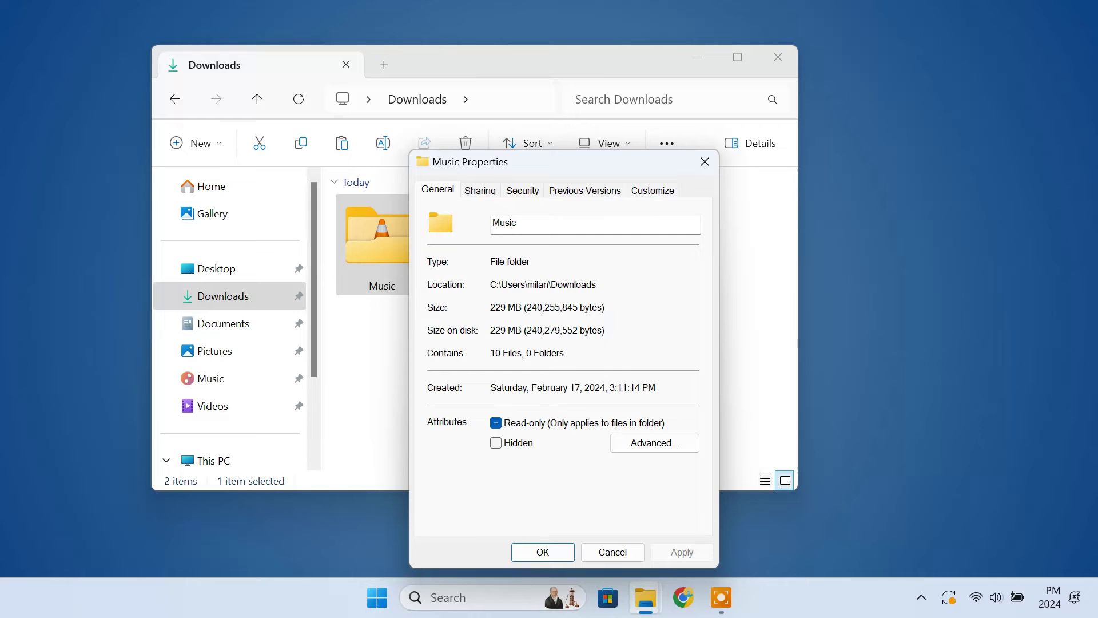
click(483, 194)
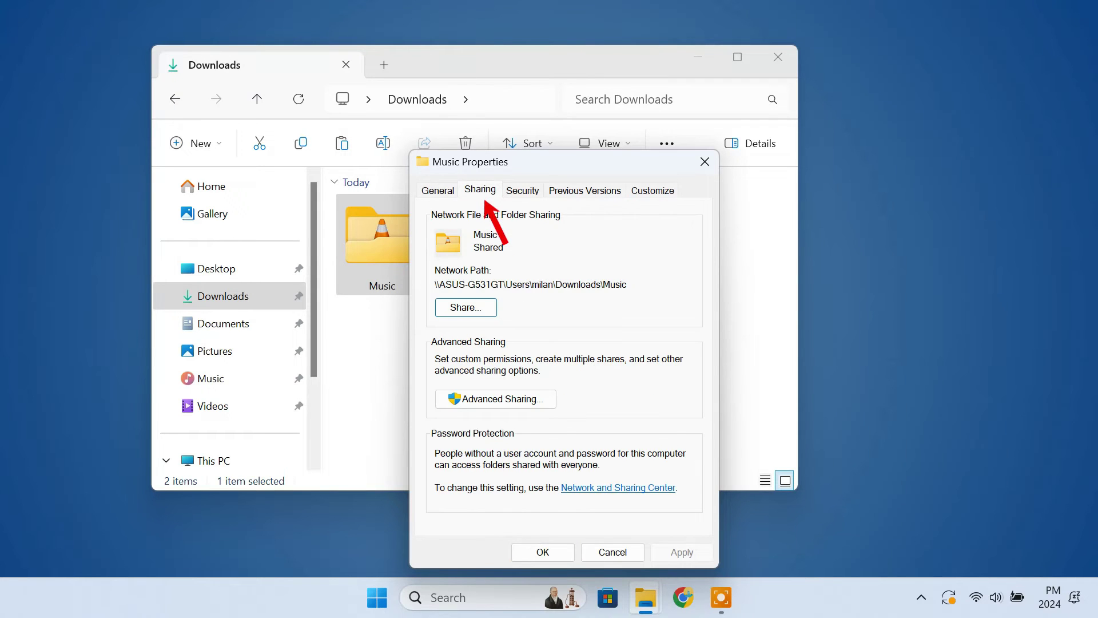
click(471, 312)
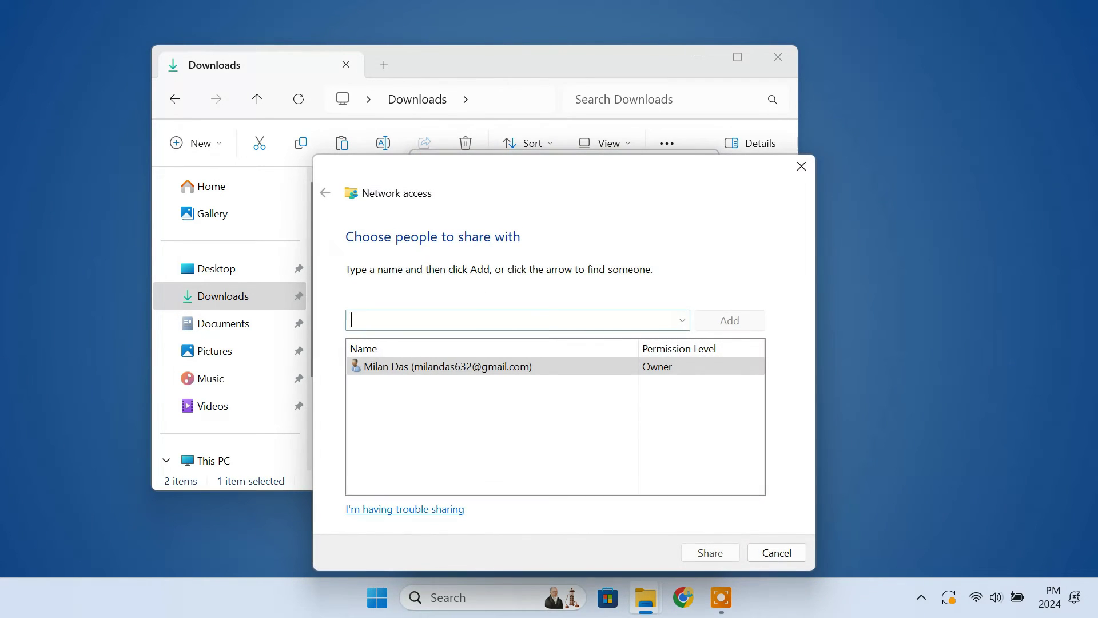
Step: Share the Music folder with Everyone at the Read/Write permission level, and close the folder's properties and File Explorer
click(682, 320)
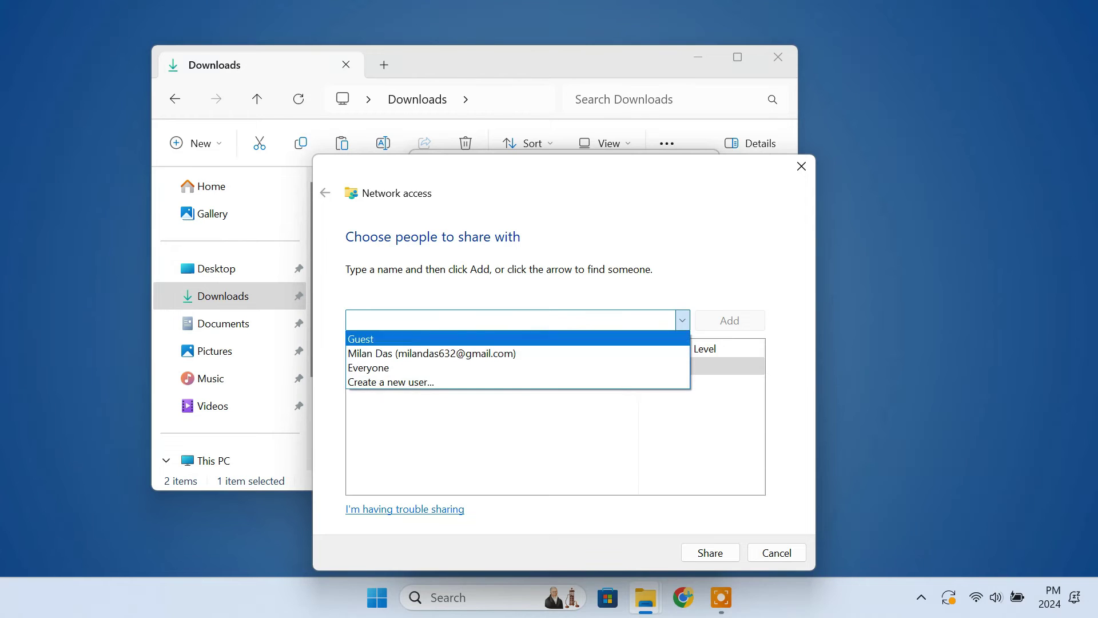
click(369, 368)
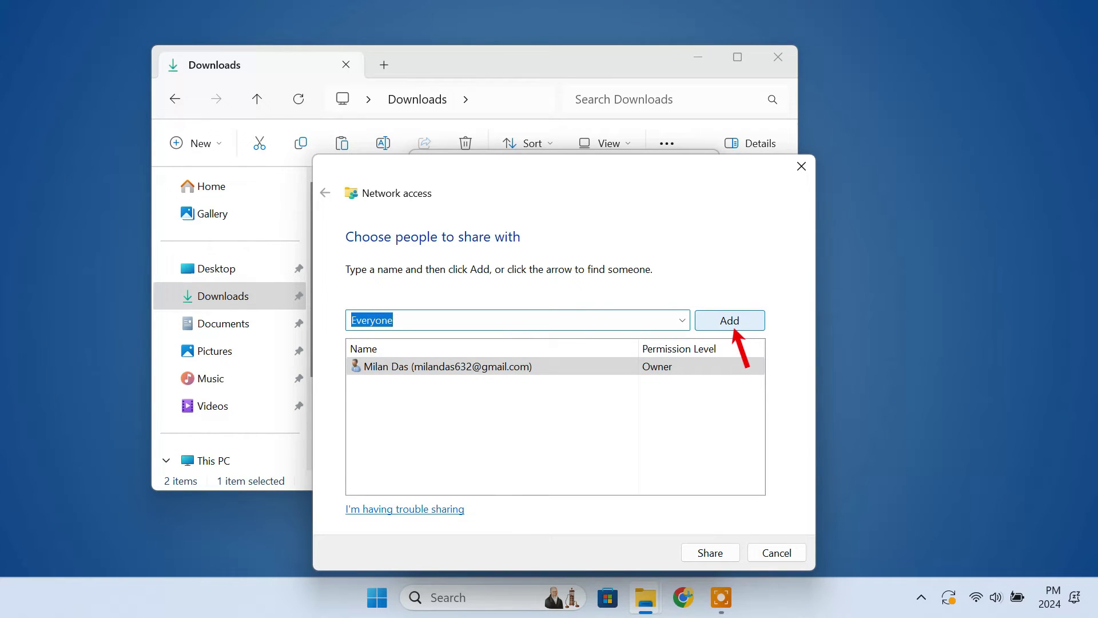
click(731, 324)
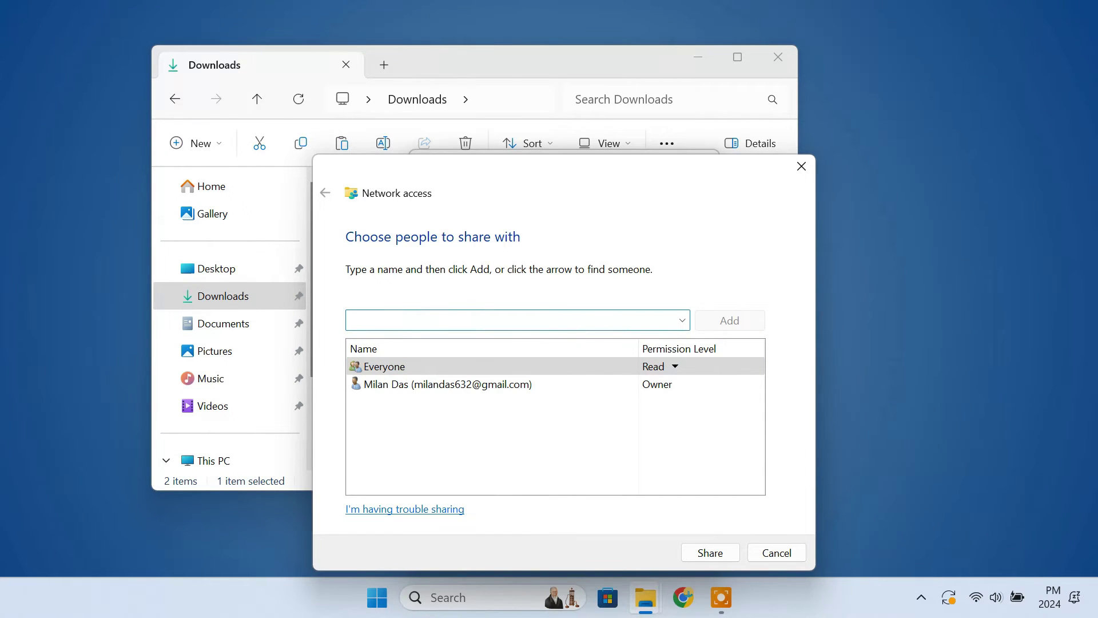
click(674, 367)
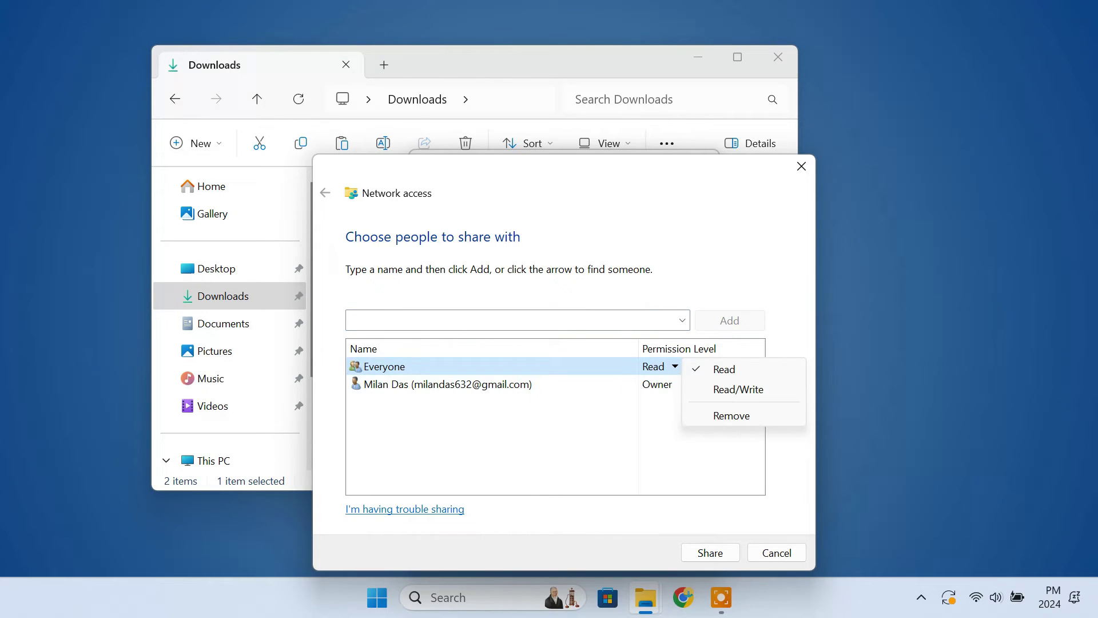
click(737, 389)
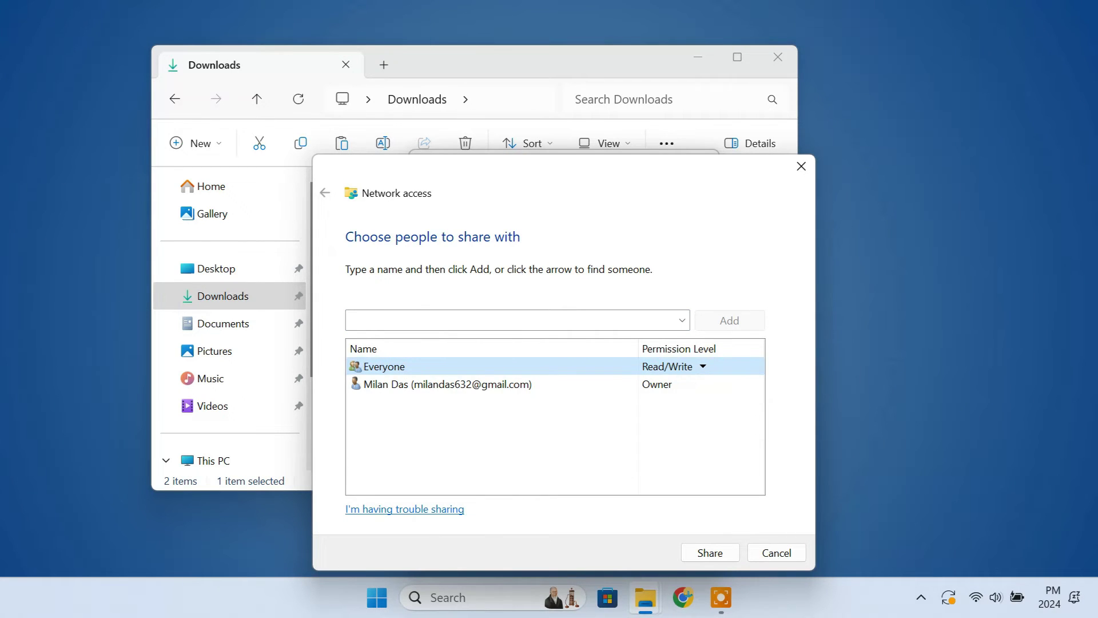
click(710, 553)
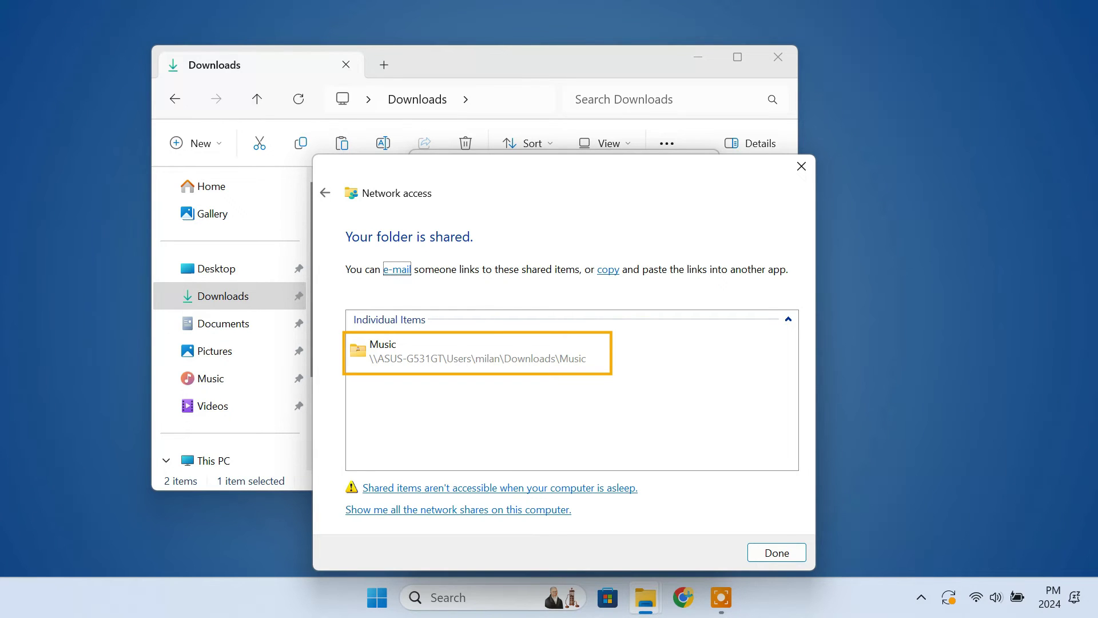
click(777, 552)
click(543, 552)
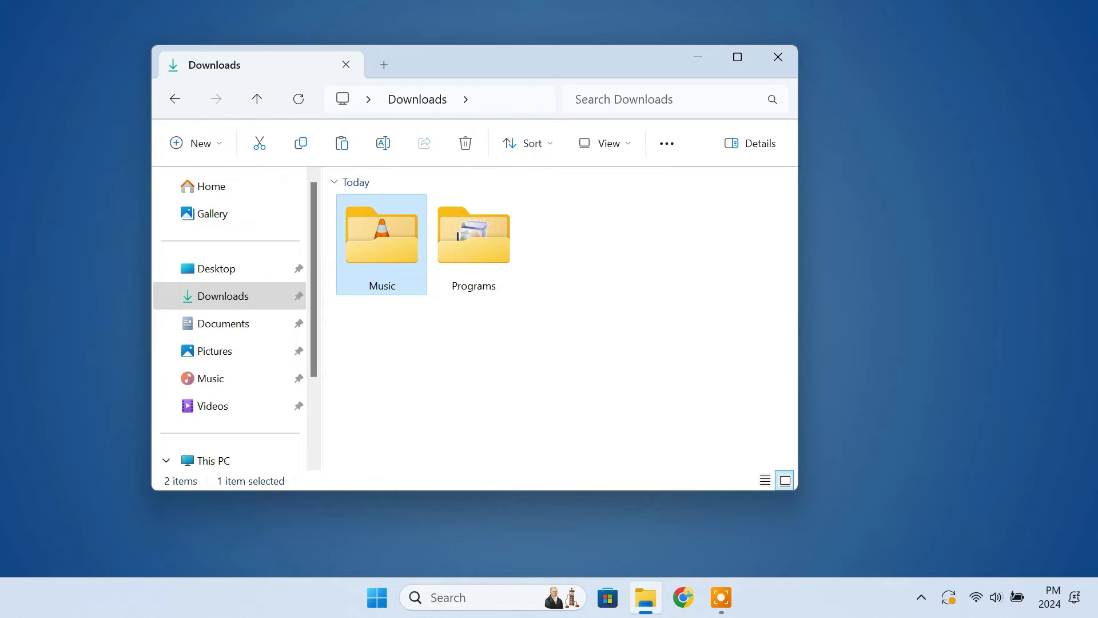
click(778, 57)
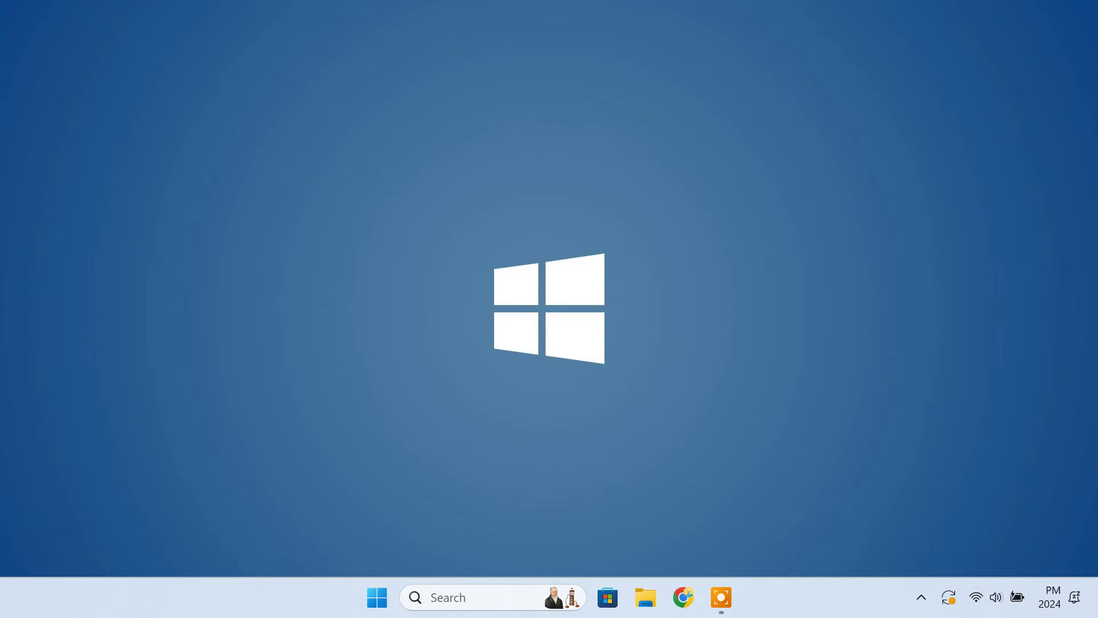
Step: Run ipconfig in Command Prompt to look up the PC's IPv4 address on the Wi-Fi adapter
key(super+s)
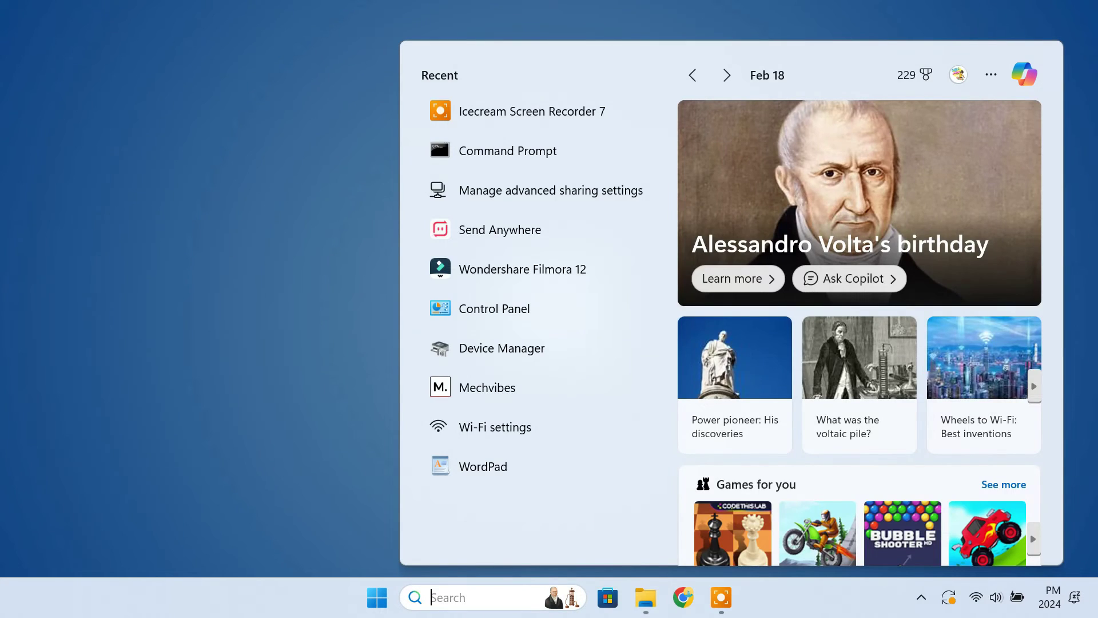
text(cmd)
key(Return)
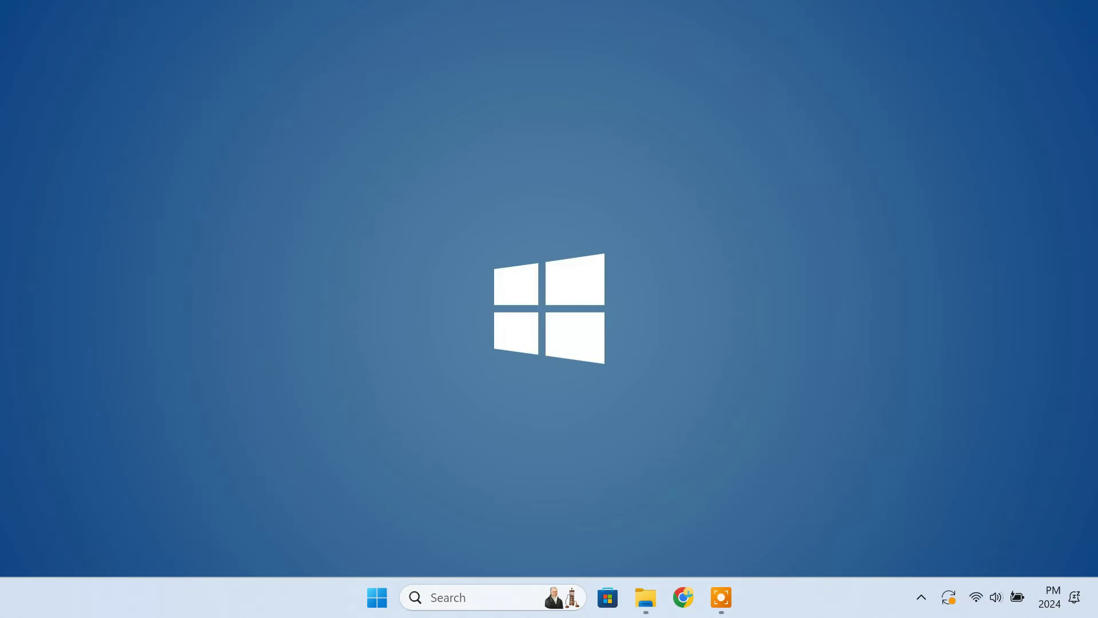
text(ipconfig)
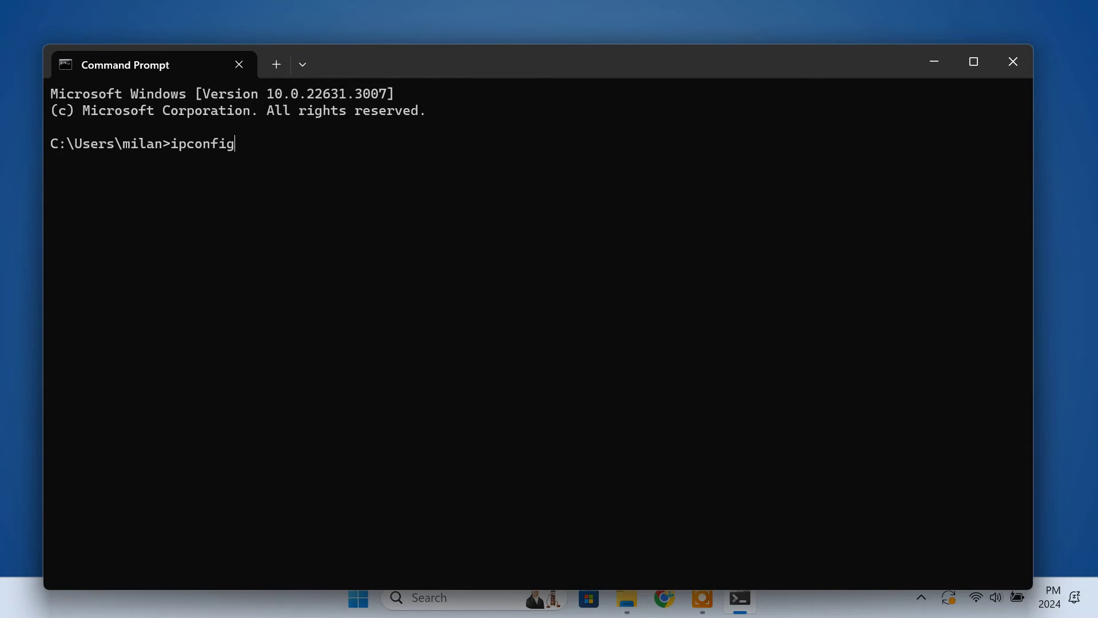
key(Return)
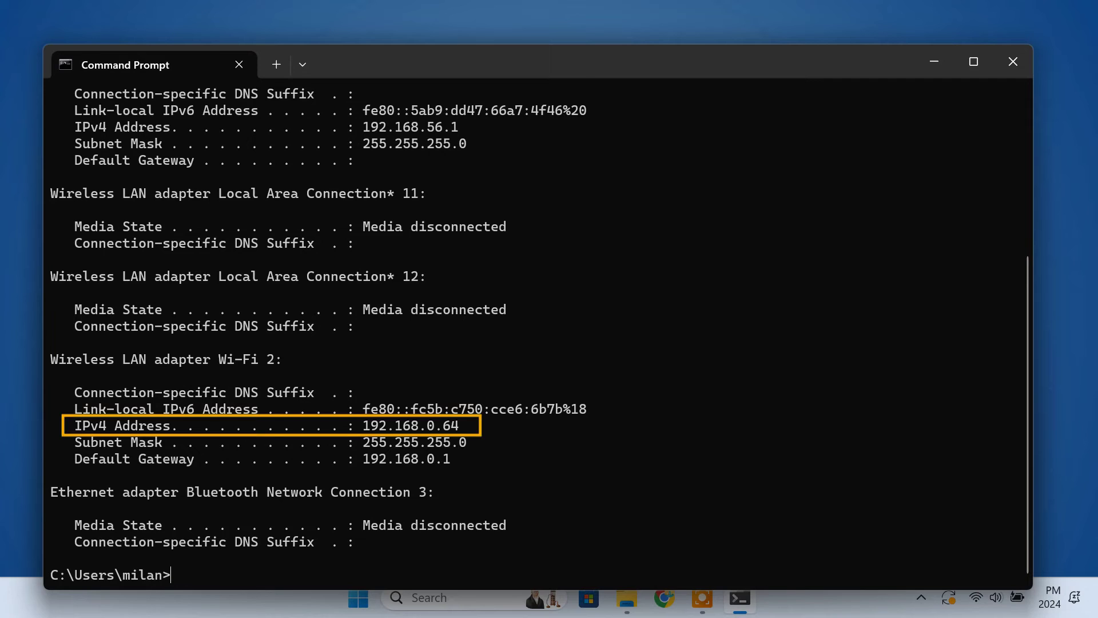
drag(356, 425, 473, 426)
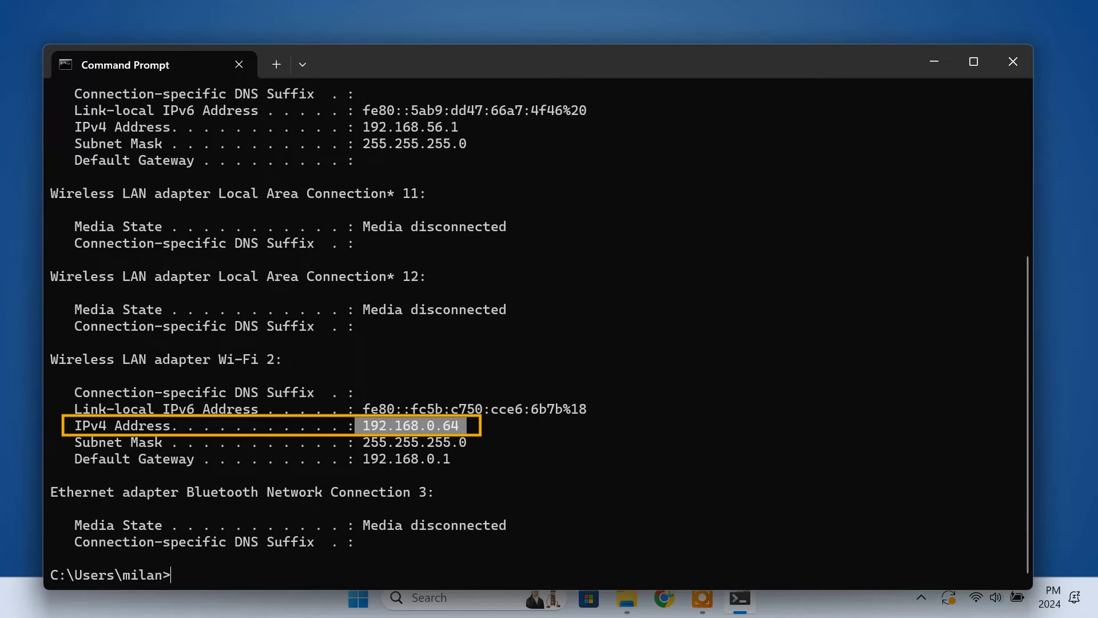
click(1013, 61)
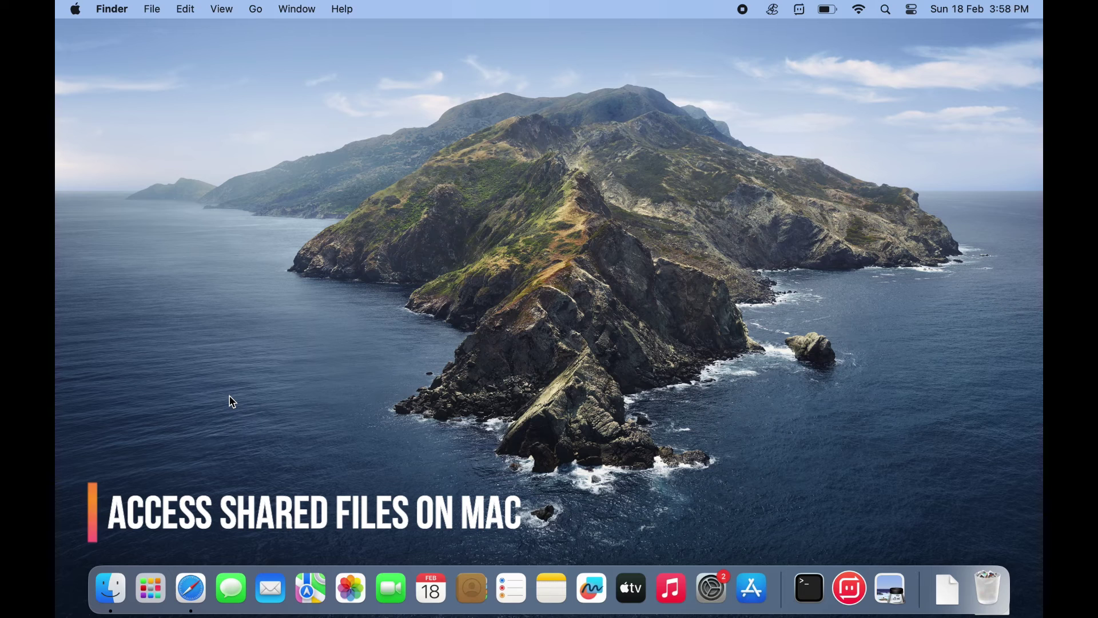
Step: On the Mac, connect Finder to the server at 192.168.0.64
click(115, 584)
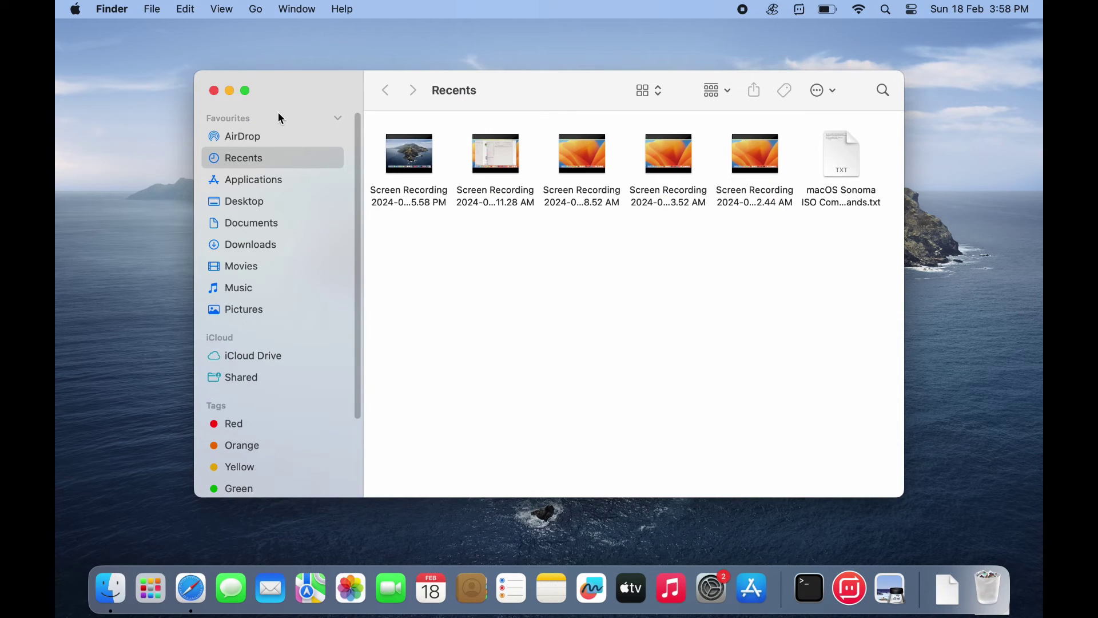
click(262, 15)
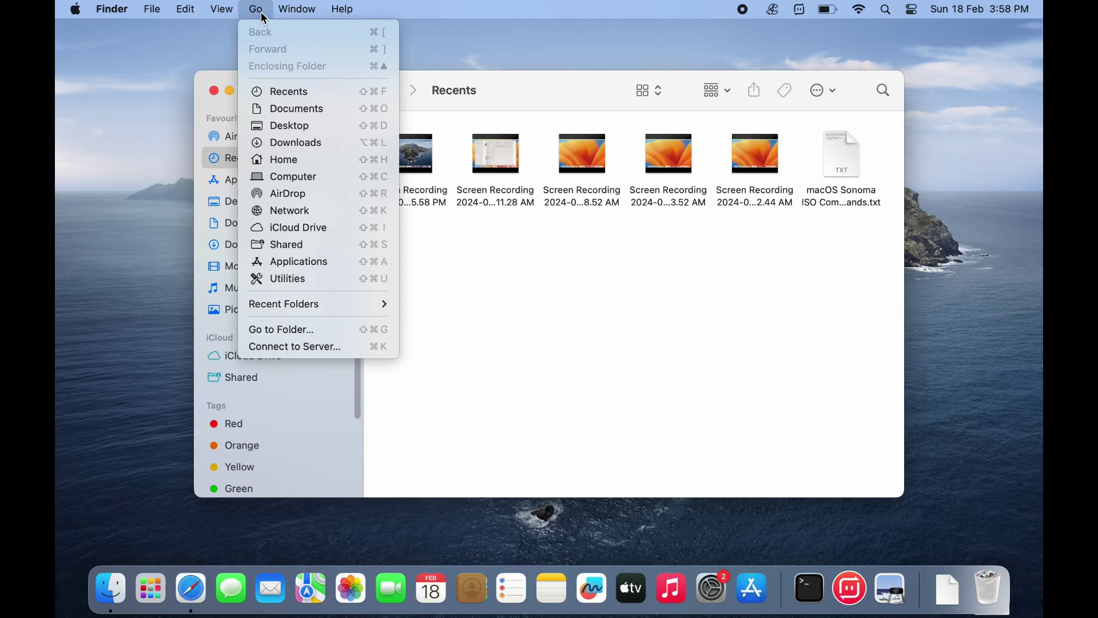
click(324, 348)
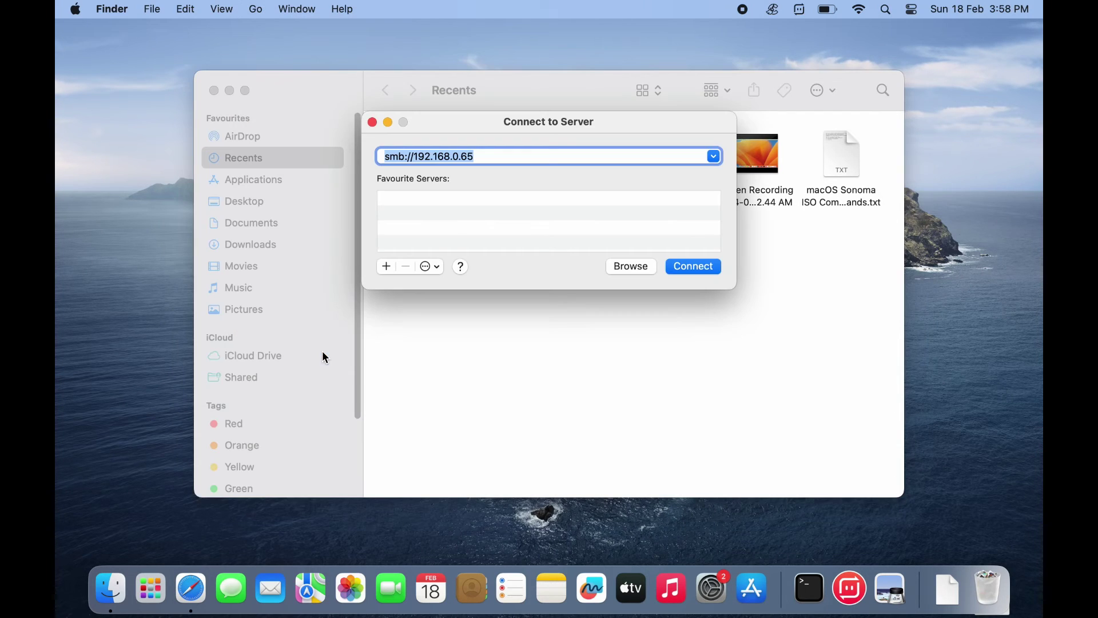
key(BackSpace)
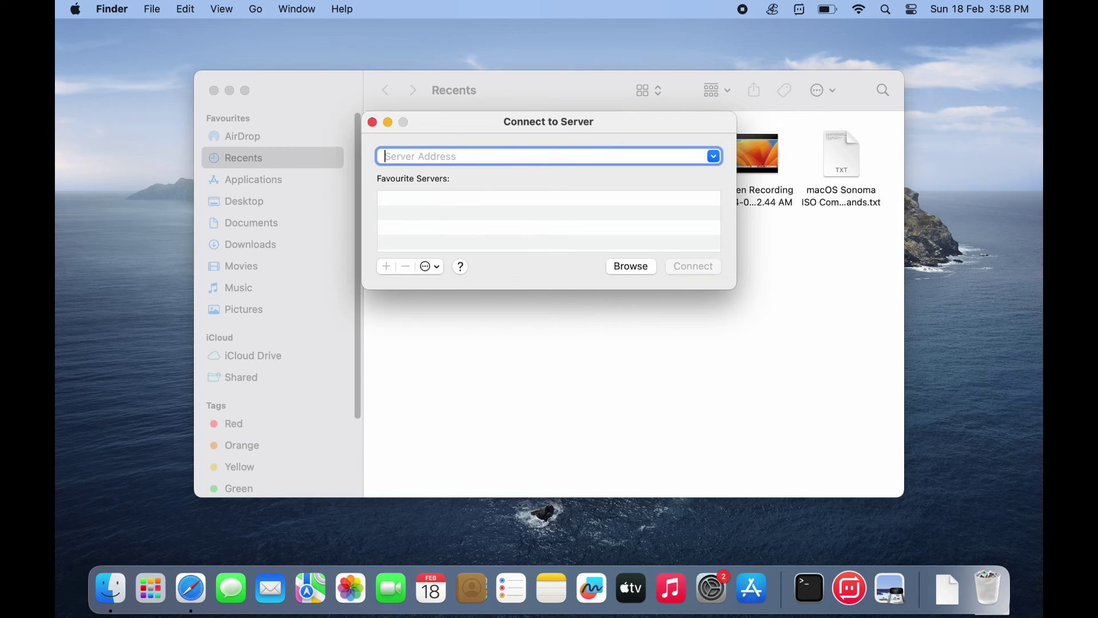
text(192.168.0.64)
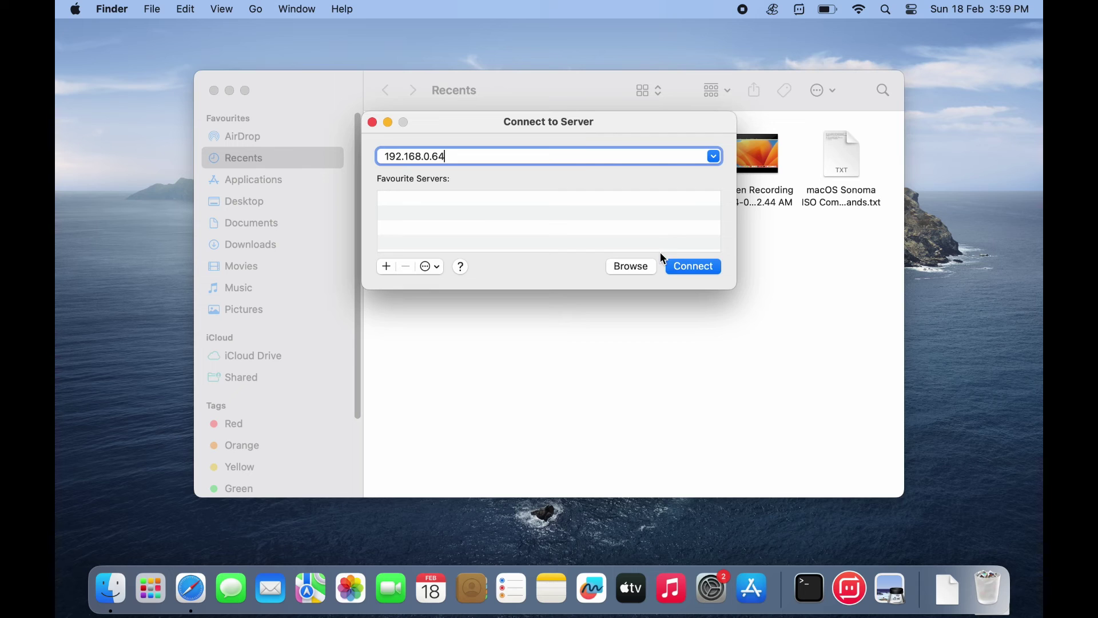
click(682, 269)
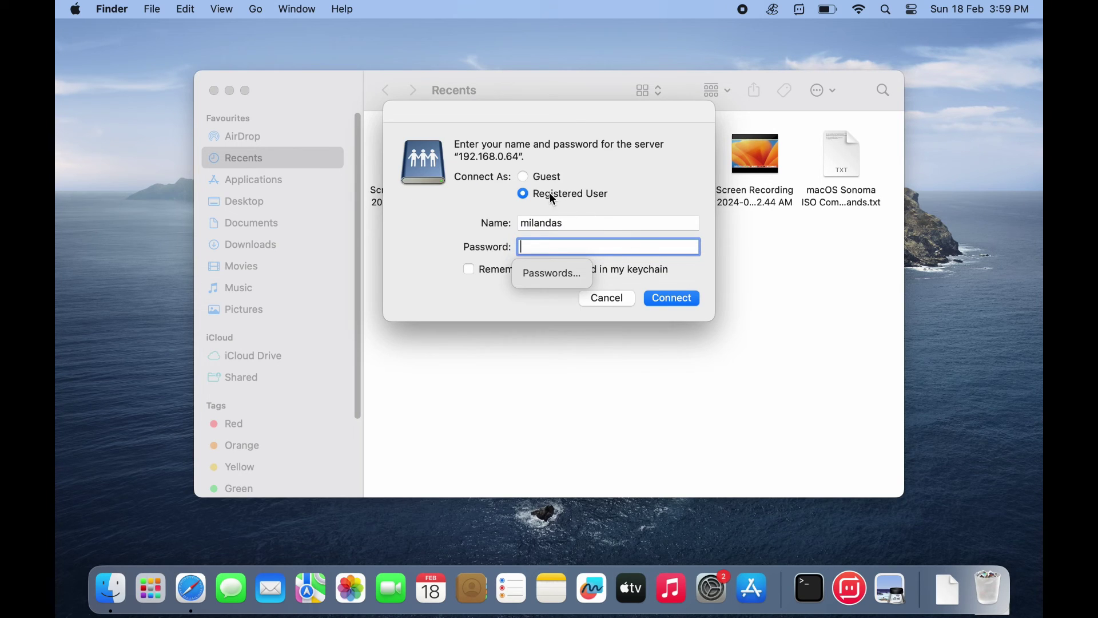
Step: Connect to the PC as Guest and mount its Users volume
click(531, 177)
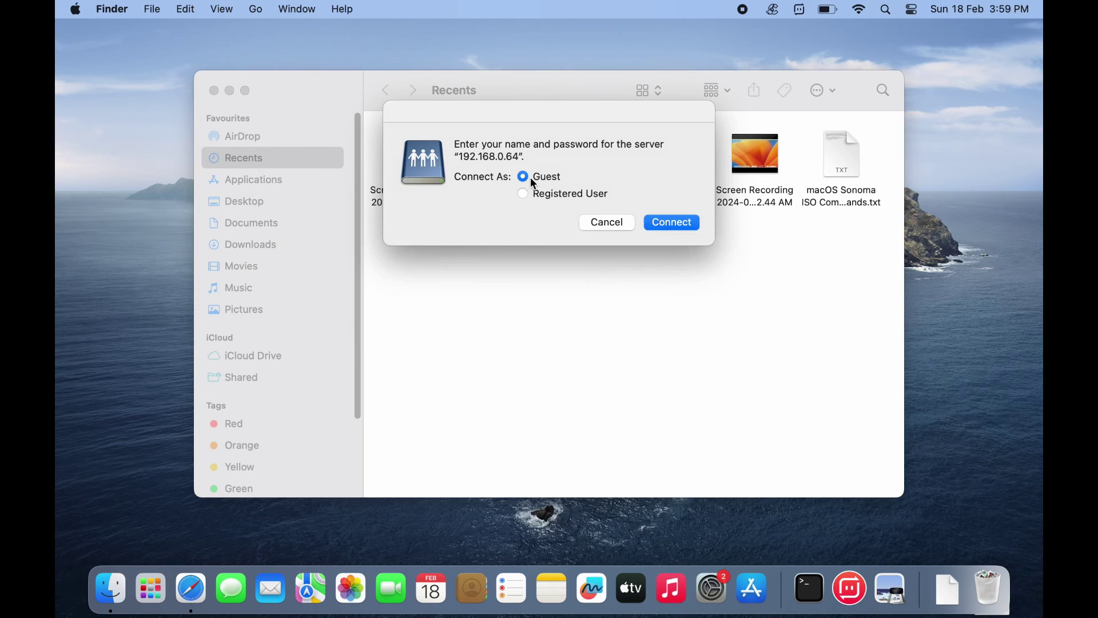
click(658, 227)
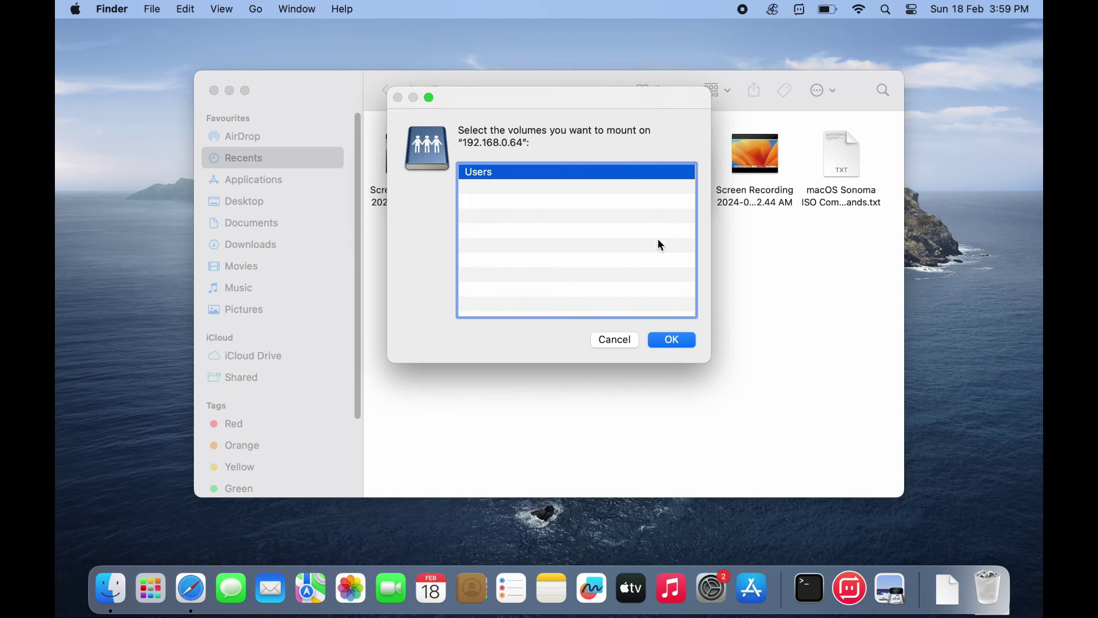
click(675, 341)
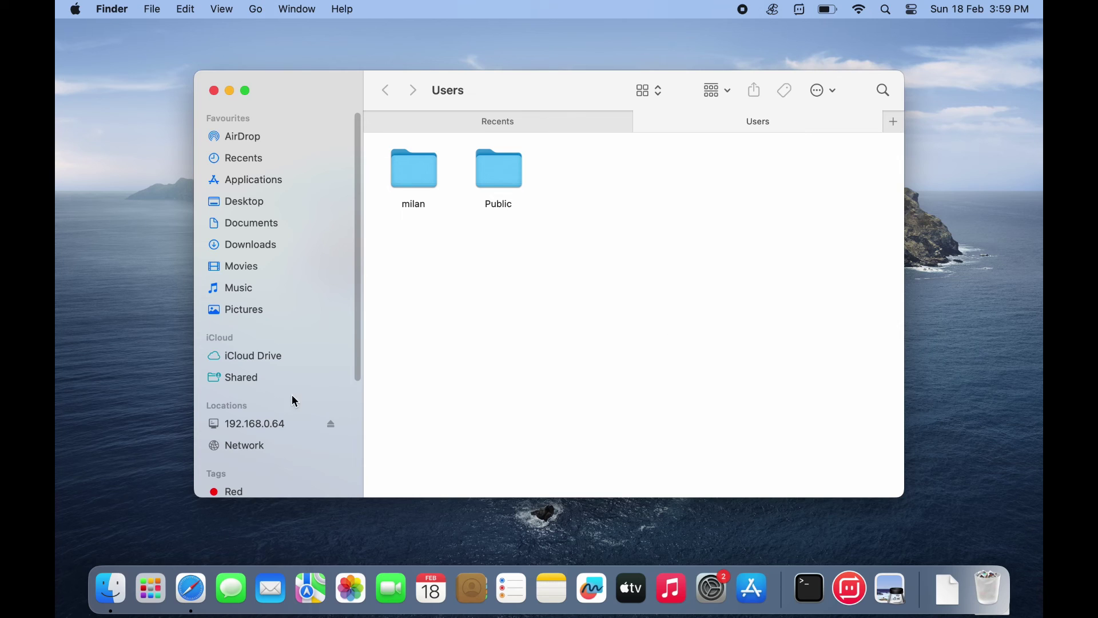
Step: Browse the 192.168.0.64 server through Users, the personal user folder and Downloads to open the shared Music folder
click(265, 433)
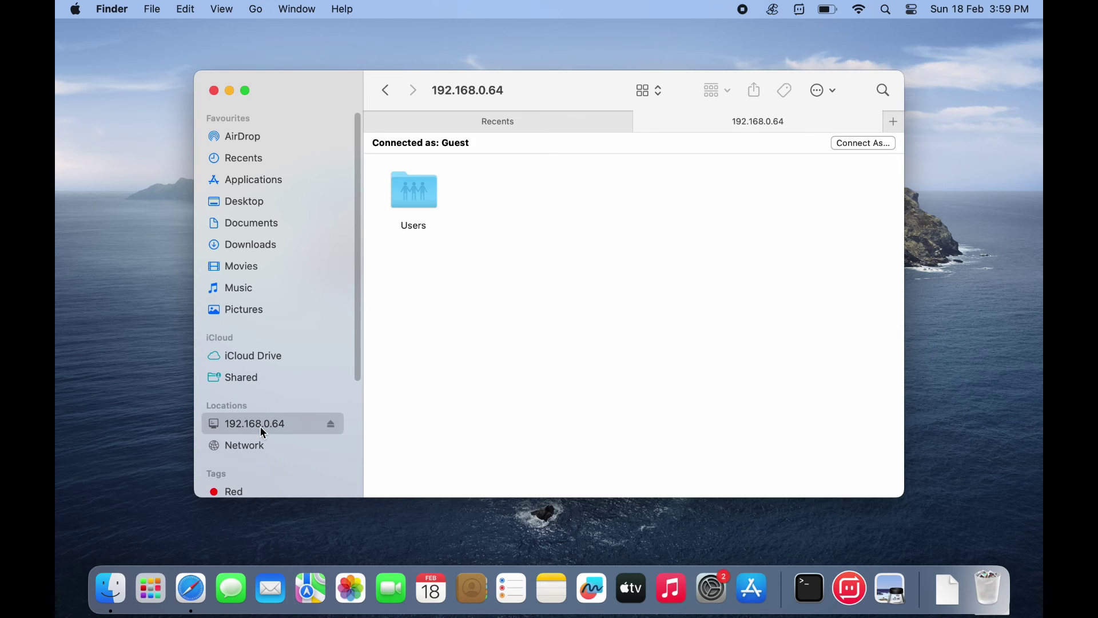
double_click(414, 214)
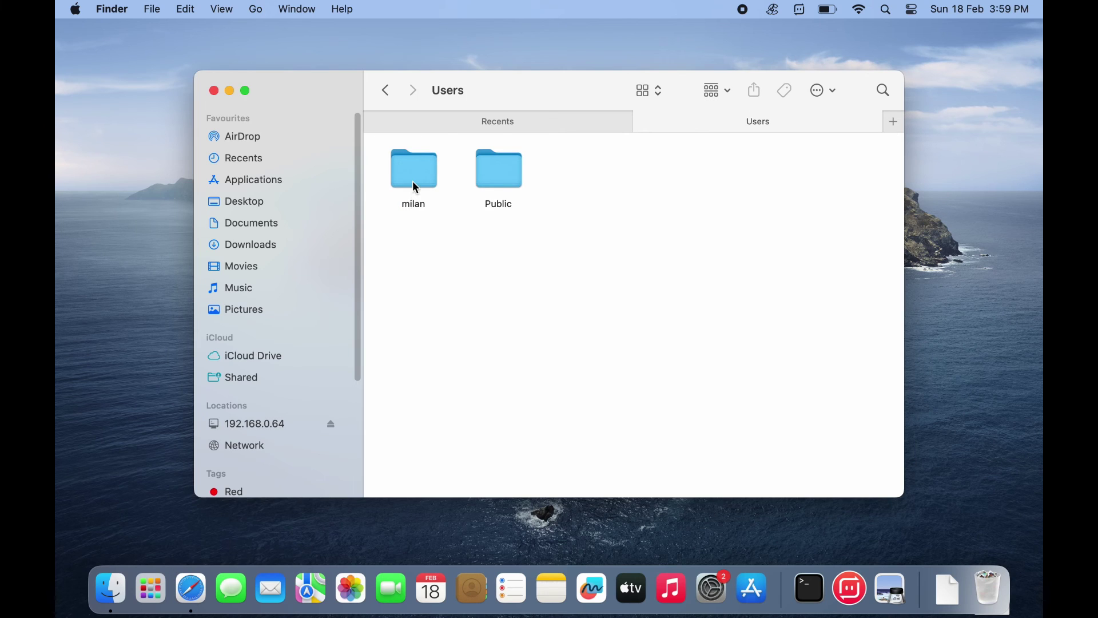
double_click(416, 188)
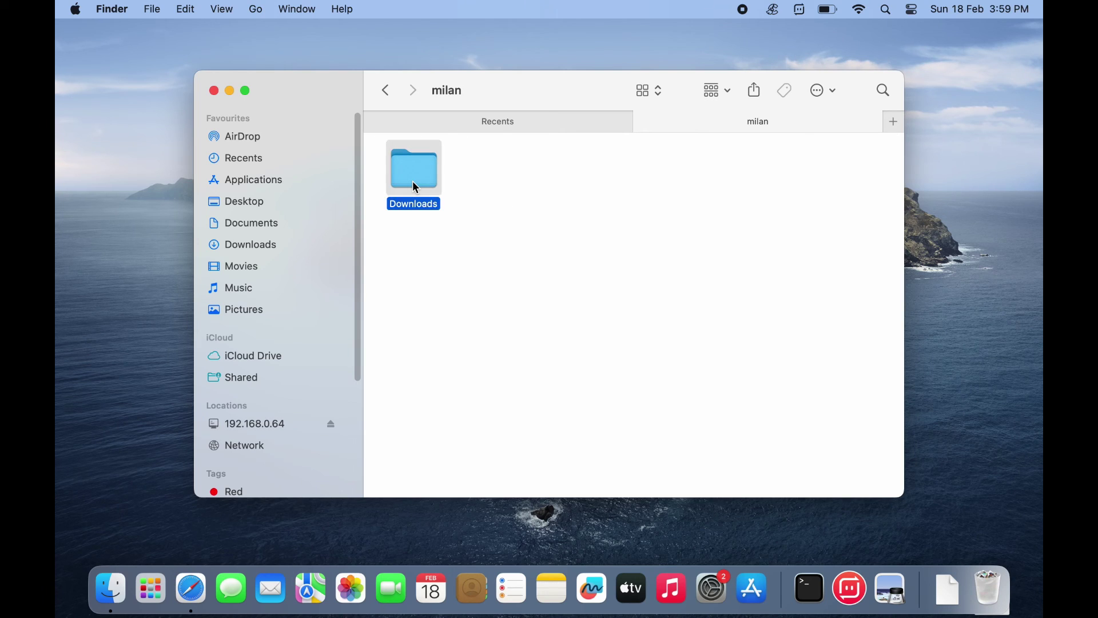
double_click(416, 188)
click(416, 187)
double_click(416, 187)
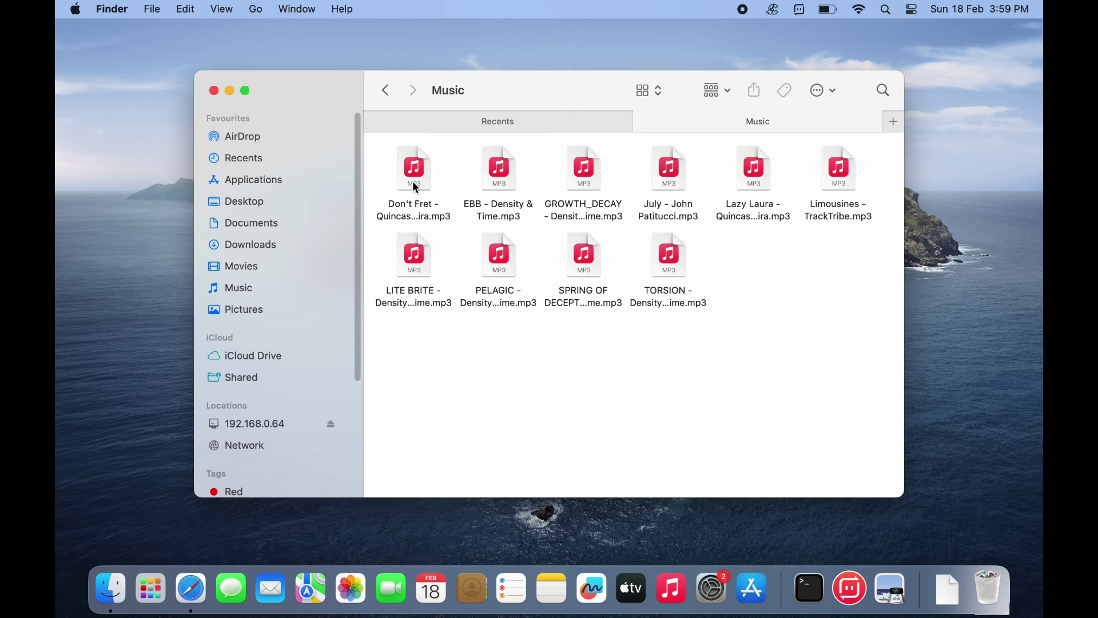
Step: Copy the LITE BRITE, PELAGIC, SPRING OF DECEPT… and TORSION MP3 files from the shared Music folder into the Mac's Downloads folder
drag(751, 289, 412, 258)
click(824, 90)
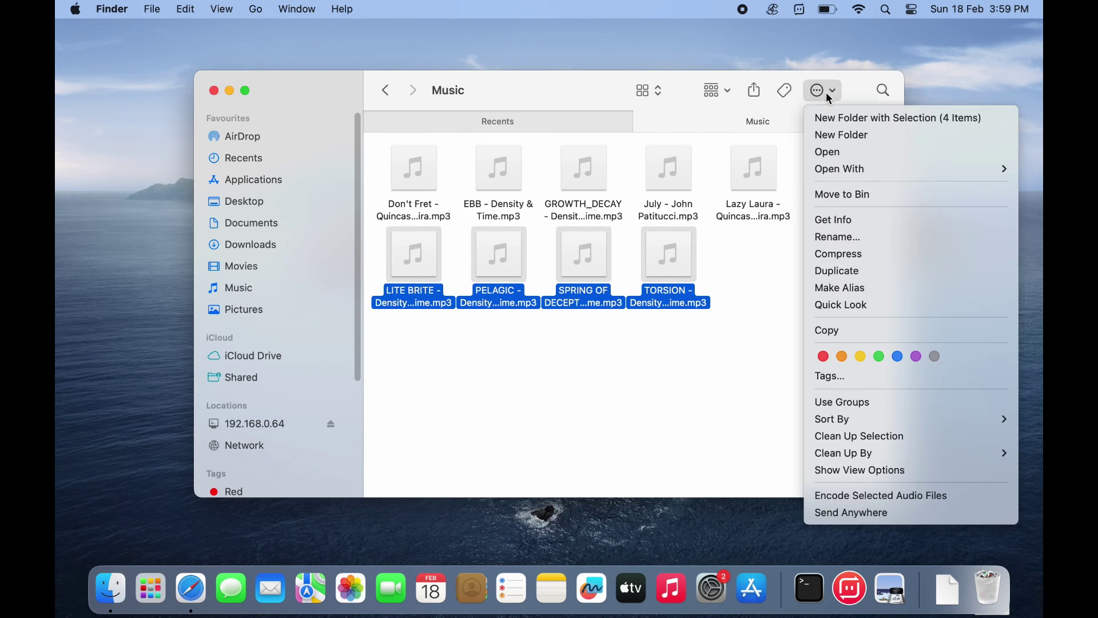
click(856, 332)
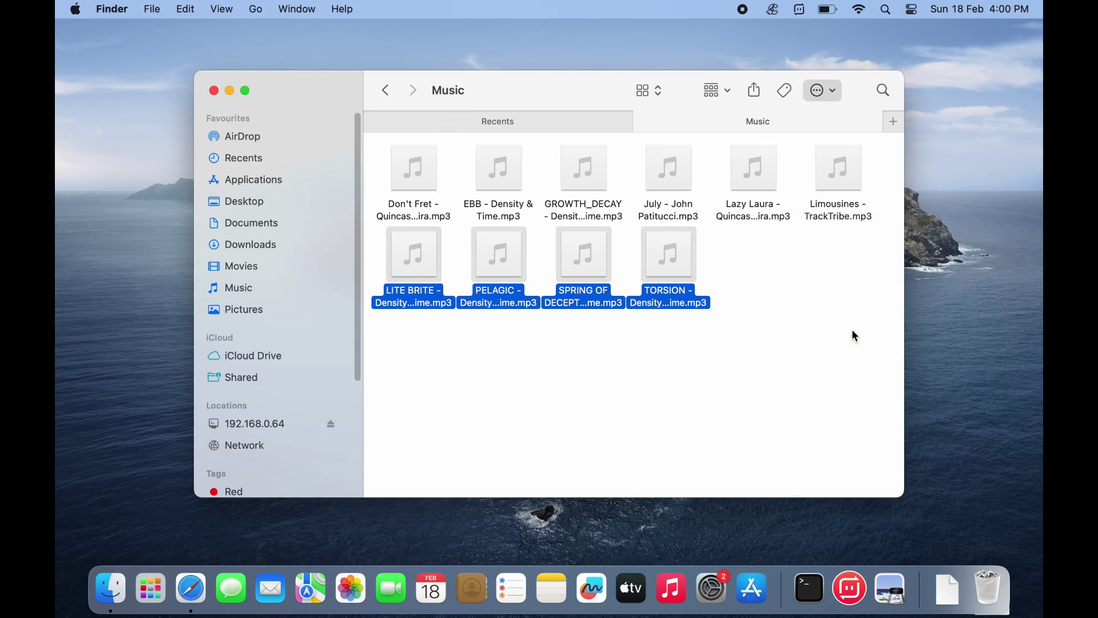
click(262, 244)
right_click(474, 222)
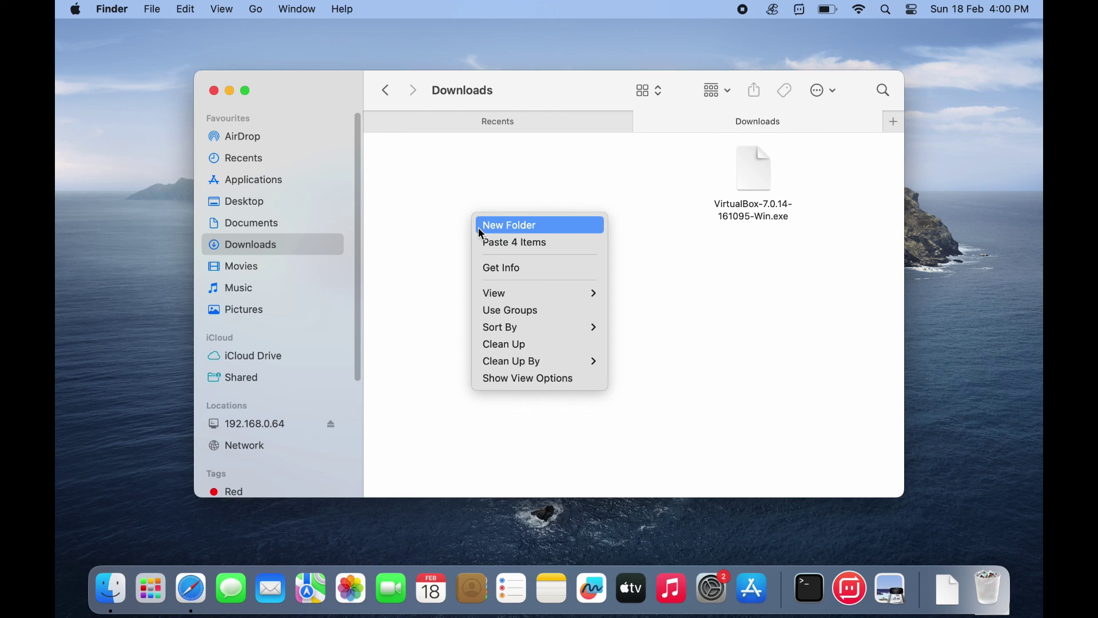
click(506, 244)
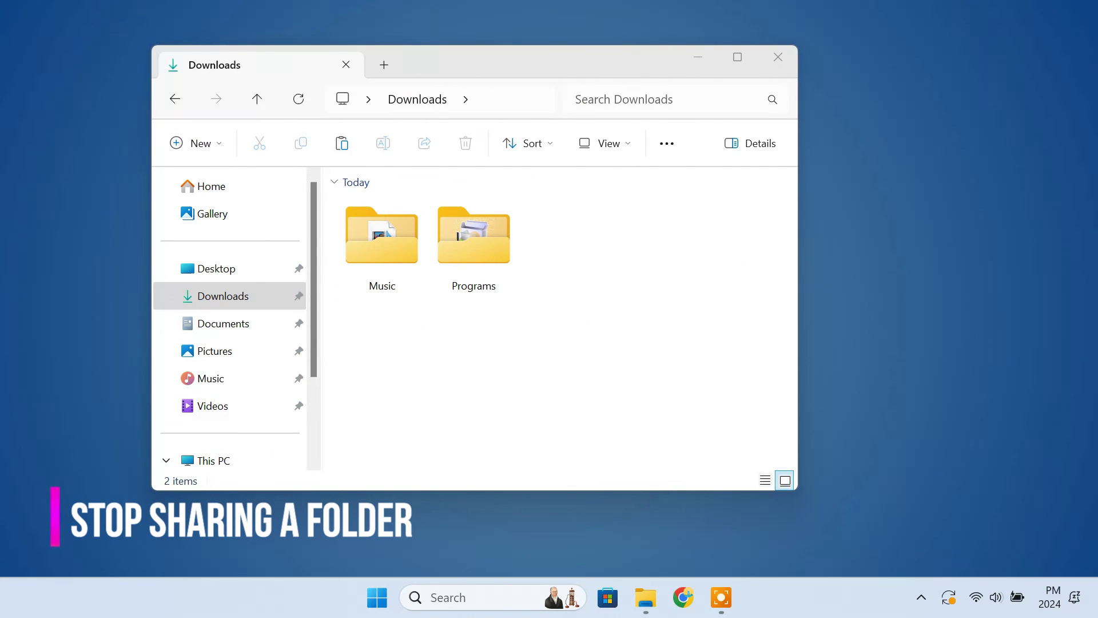
Step: On the Windows PC, bring up the Give access to options for the Music folder in Downloads to stop sharing it
click(381, 245)
right_click(391, 240)
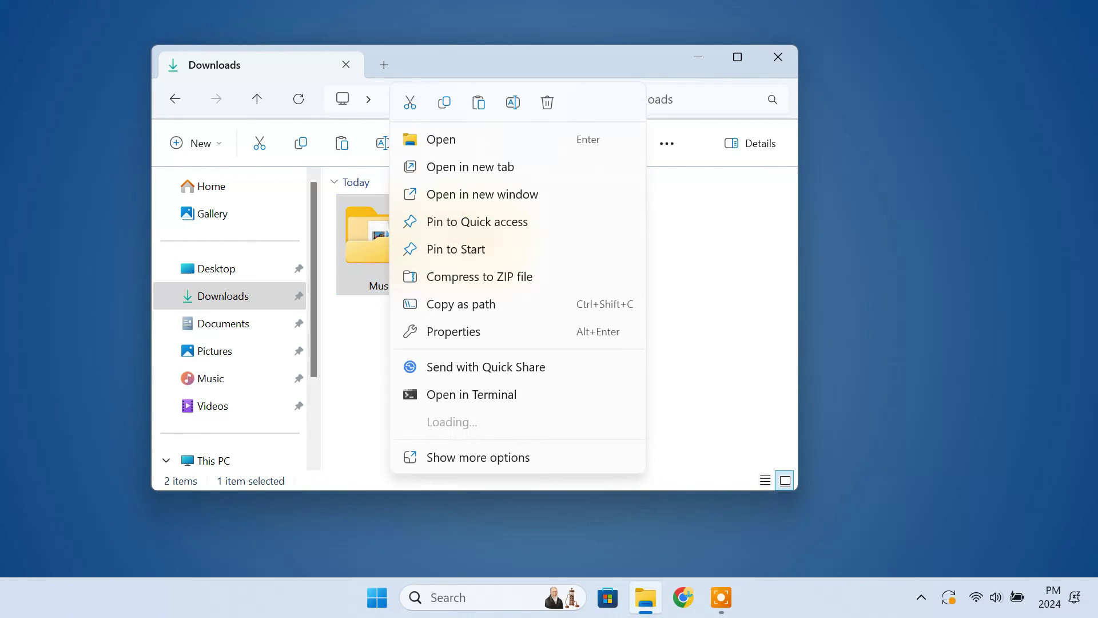
click(463, 458)
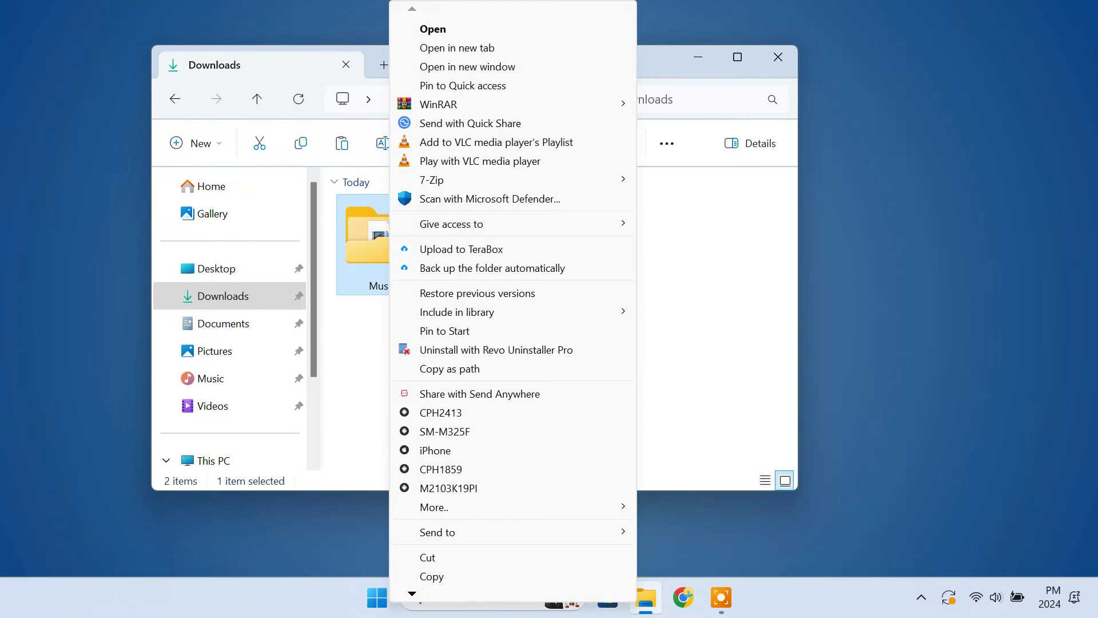
mouse_move(451, 224)
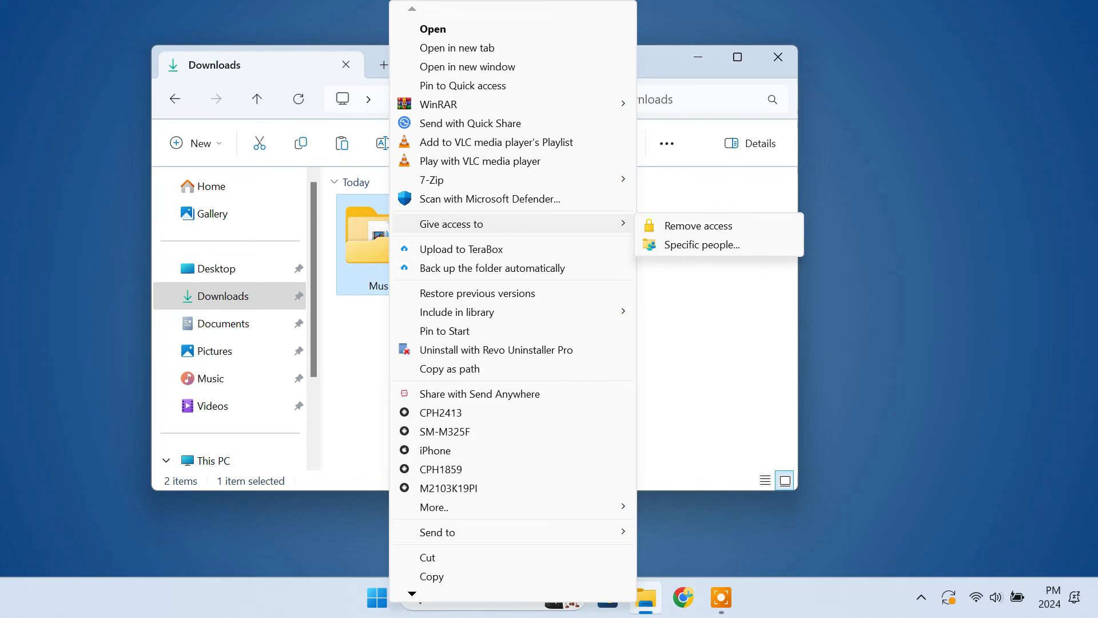